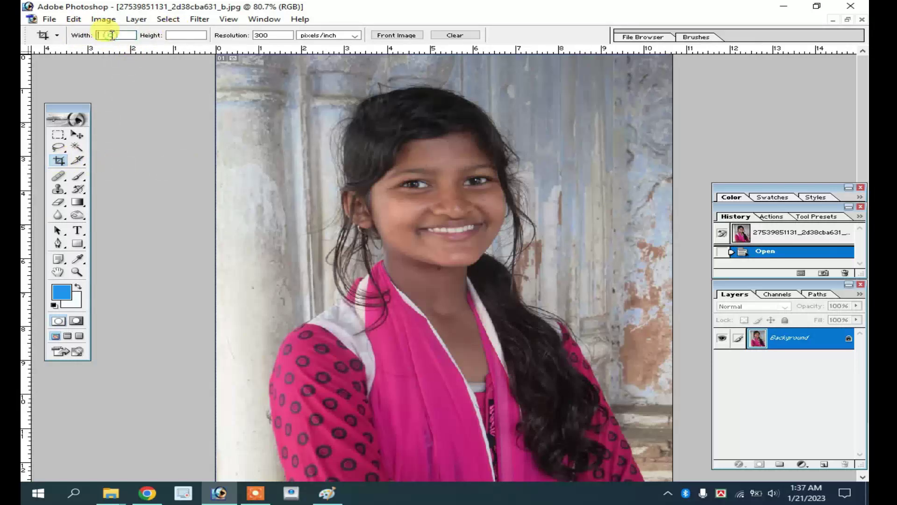
Step: Set the Crop tool's size to 1.5 in wide by 1.9 in high
left_click(172, 35)
type("1.")
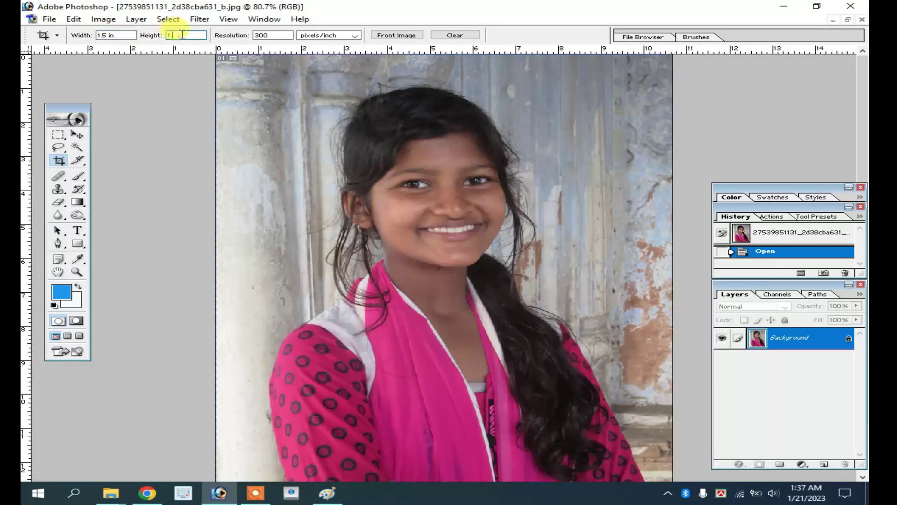
type("9")
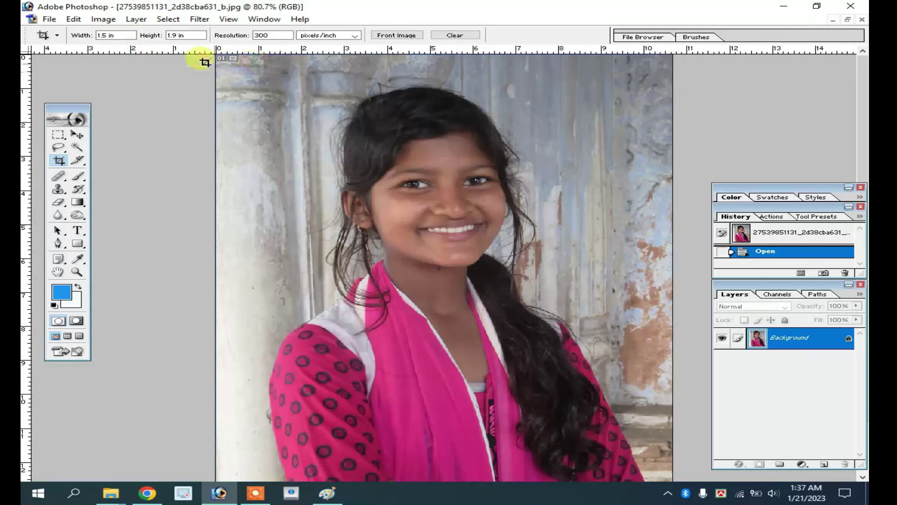
Step: Crop the portrait to a frame running from just above the head down to the chest, centred on the girl
key("ctrl+0")
key("ctrl+minus")
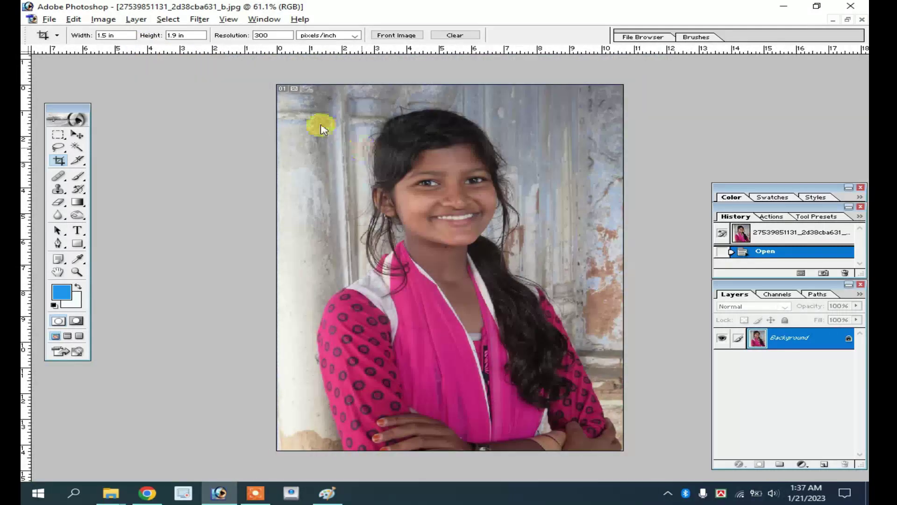
left_click_drag(304, 104, 567, 369)
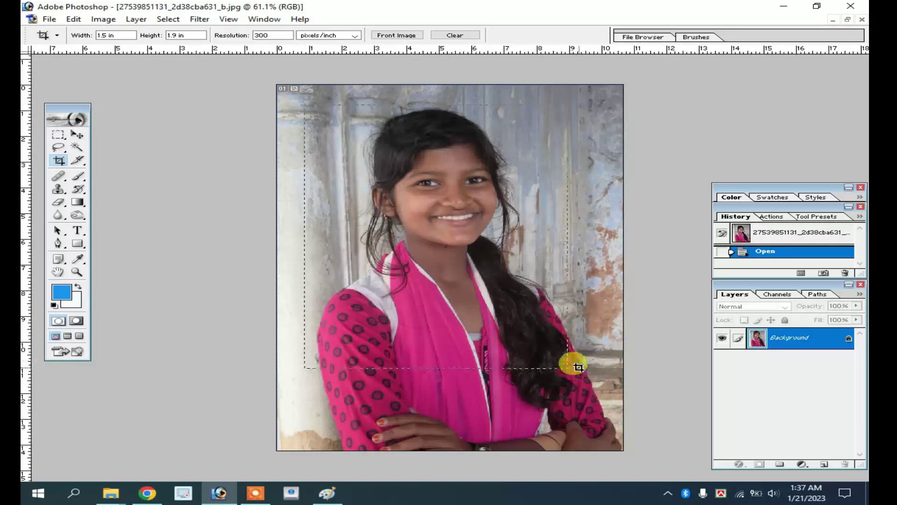
left_click_drag(492, 345, 496, 326)
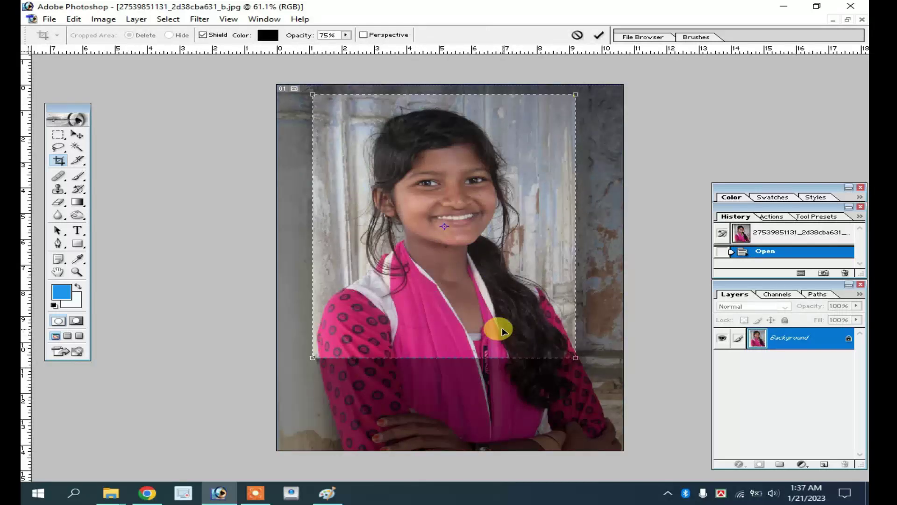
key("Return")
key("ctrl+0")
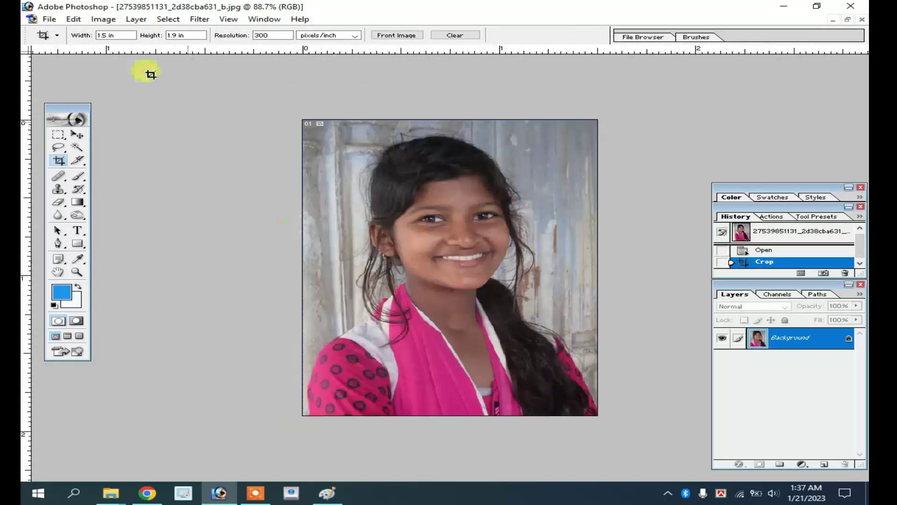
Step: Set the image's document size to 1.5 inches wide and 1.9 inches high in Image Size
left_click(103, 19)
left_click(134, 111)
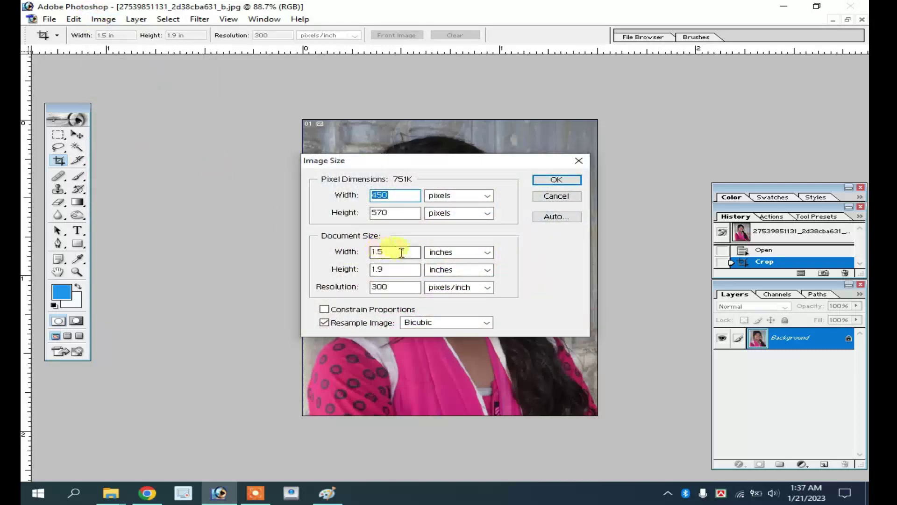
left_click(388, 252)
key("BackSpace")
type("5")
left_click(397, 269)
key("BackSpace")
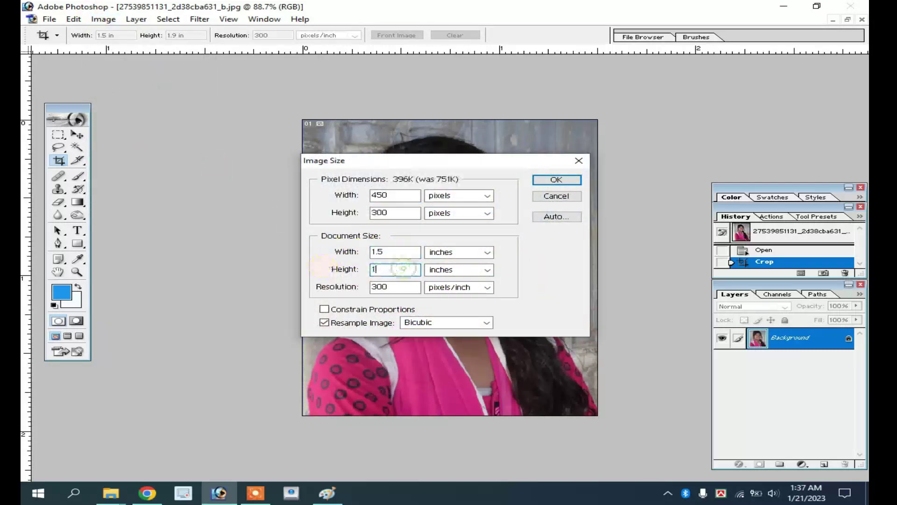
type("9")
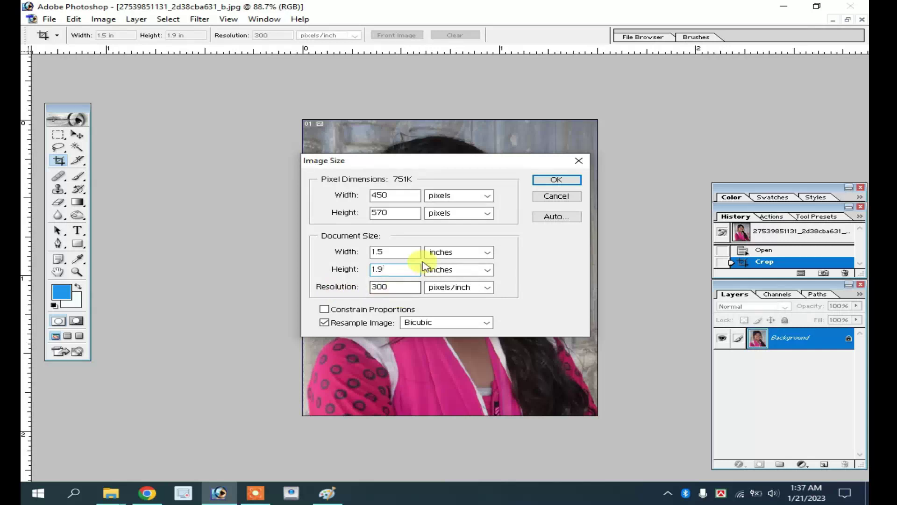
left_click(561, 179)
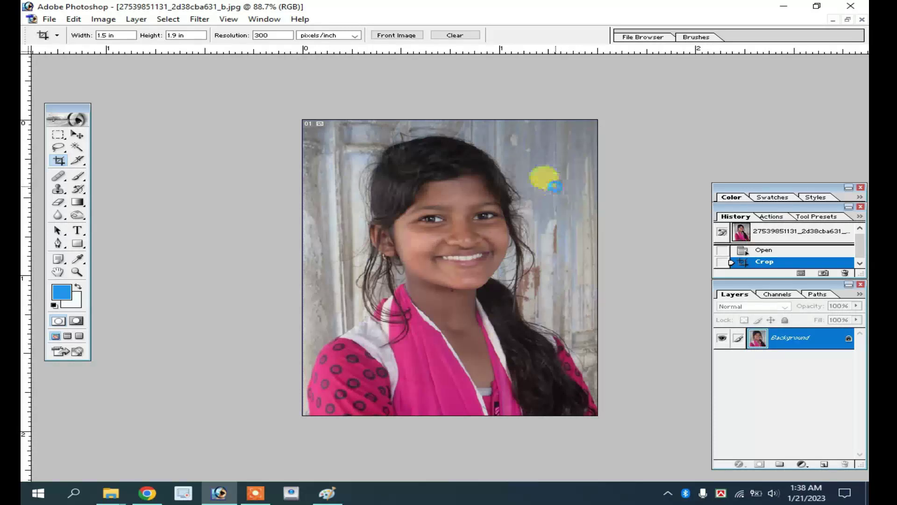
Step: Save the cropped photo over its JPEG file with a higher image quality
key("ctrl+s")
left_click_drag(336, 223, 465, 224)
left_click(551, 166)
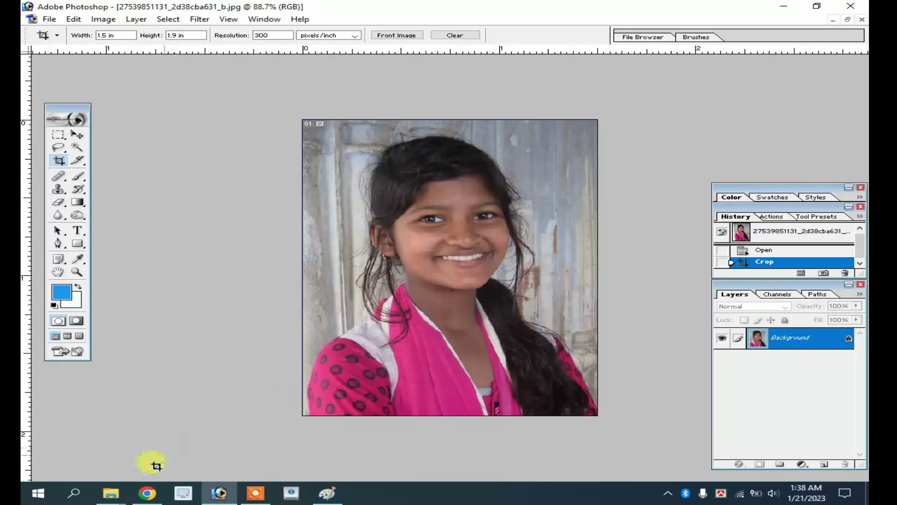
Step: Switch to Chrome, keeping a new blank tab and closing the old "remove bg" search tab
left_click(146, 493)
left_click(215, 9)
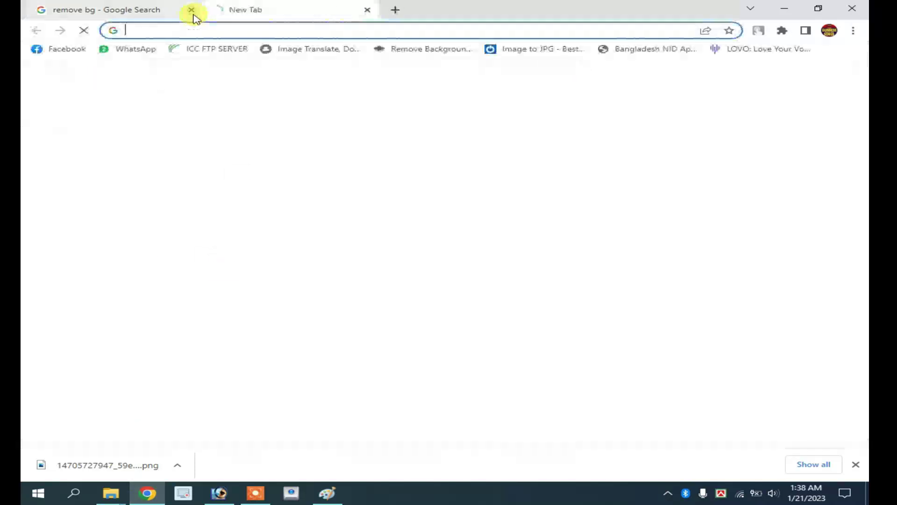
left_click(192, 11)
Step: Search Google for "remove bg"
left_click(378, 252)
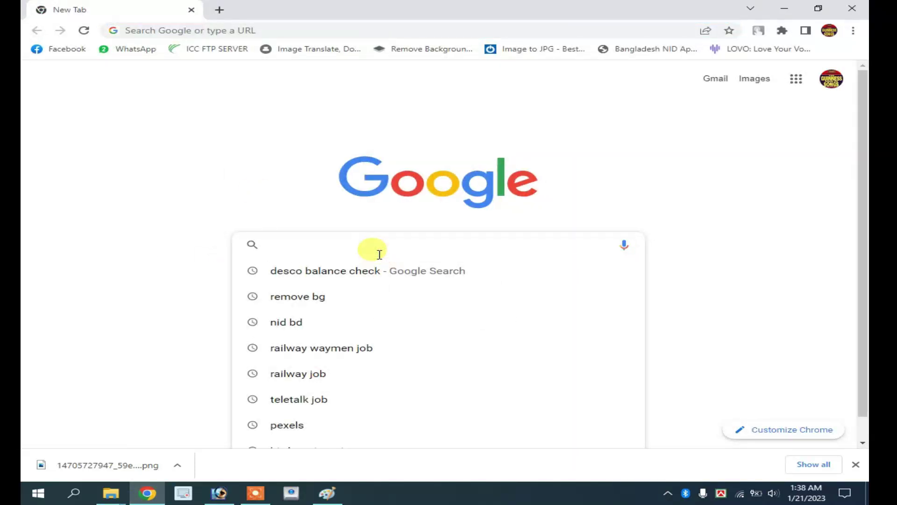
type("remo")
key("BackSpace")
type("mo")
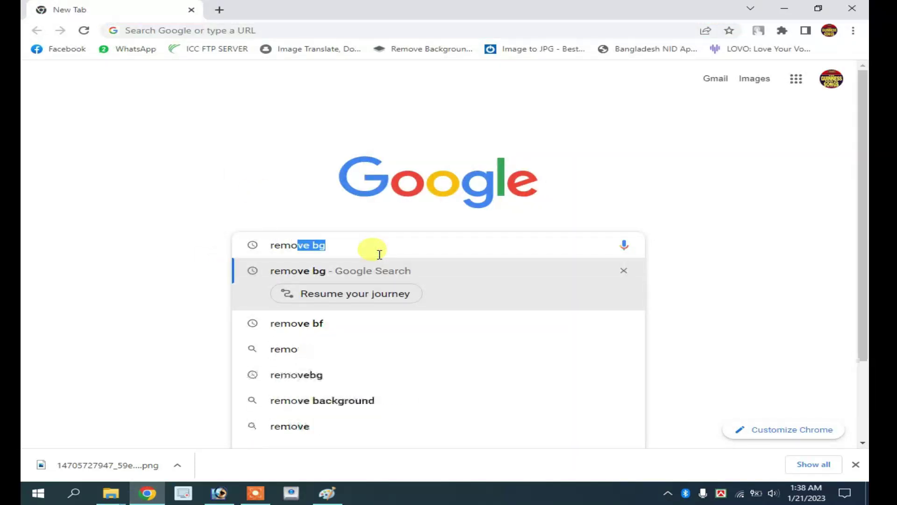
type("ve b")
key("BackSpace")
type("f")
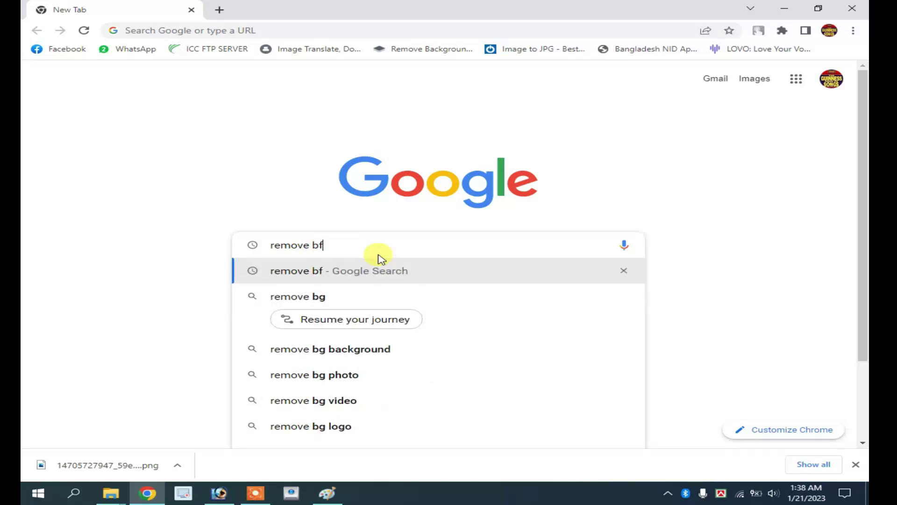
key("BackSpace")
type("g")
key("Return")
left_click(219, 9)
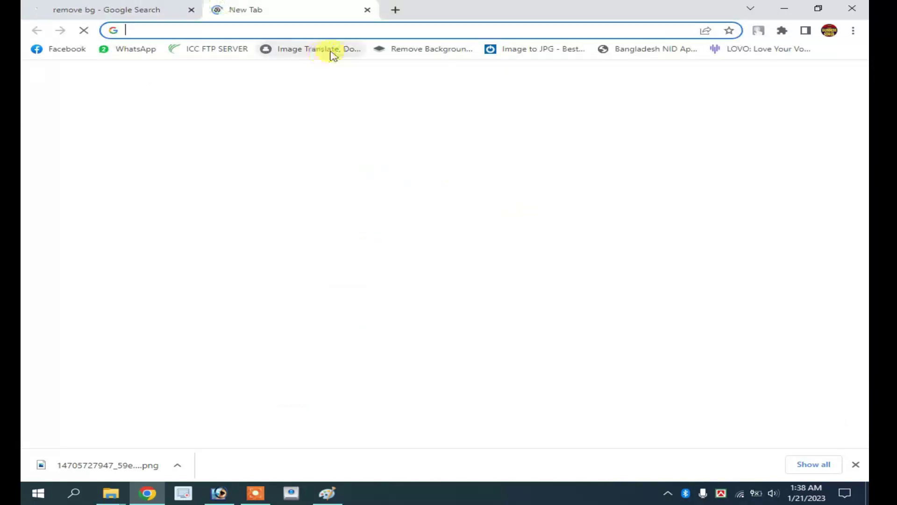
left_click(431, 52)
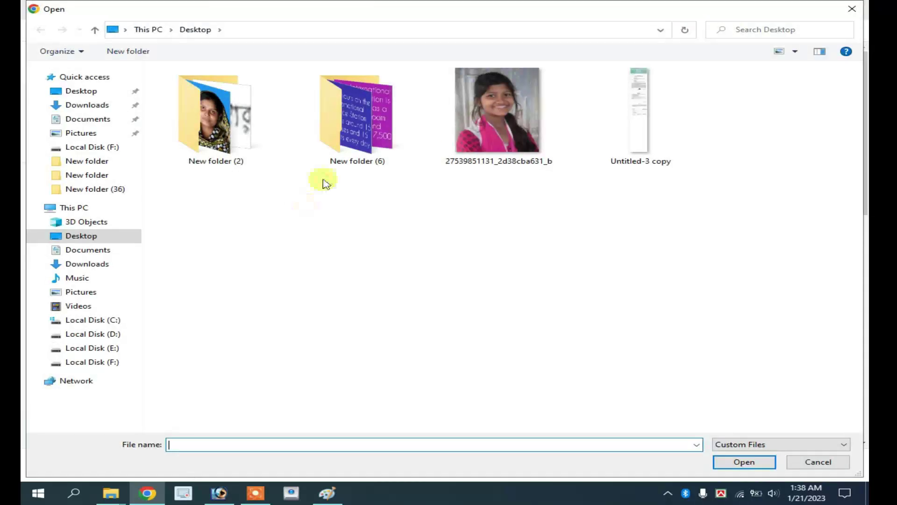
left_click(495, 132)
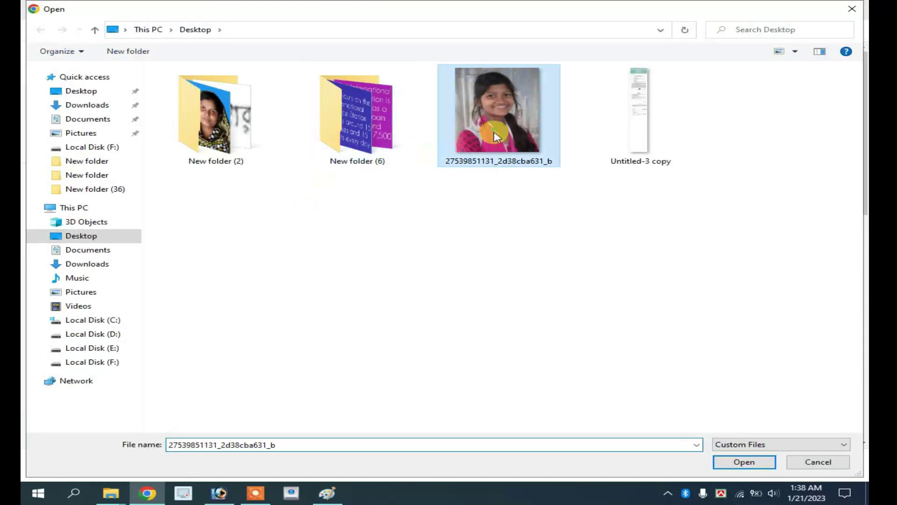
left_click(724, 465)
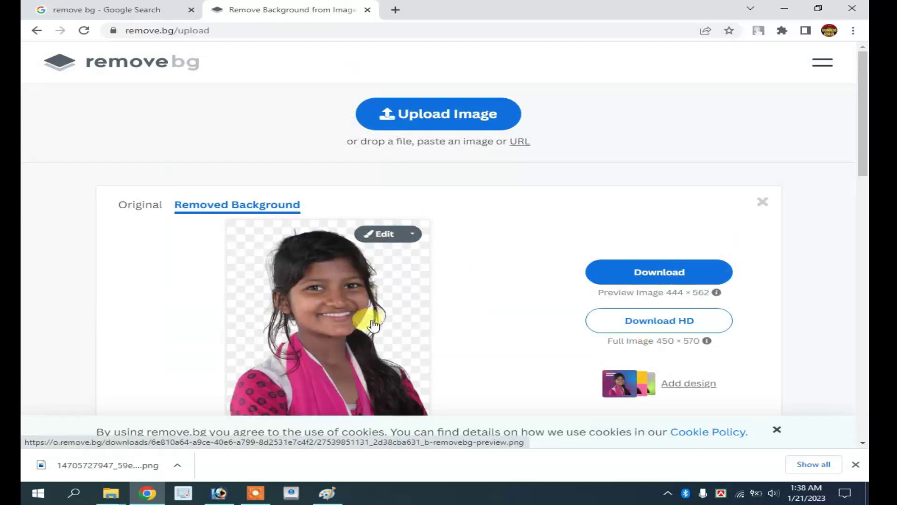
left_click(220, 493)
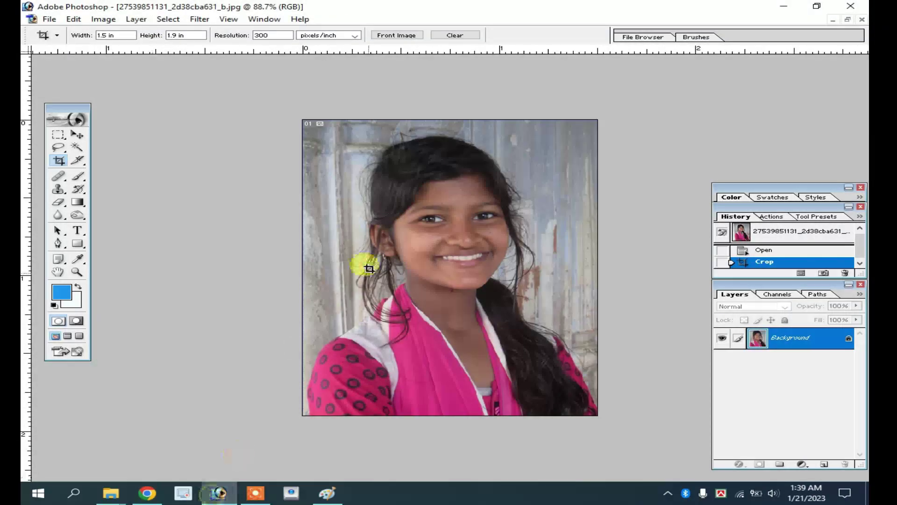
left_click(78, 176)
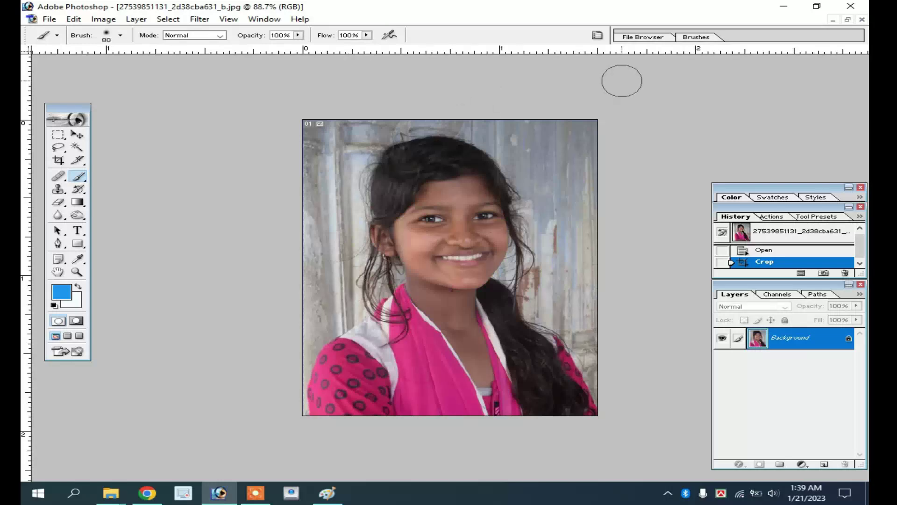
left_click(783, 6)
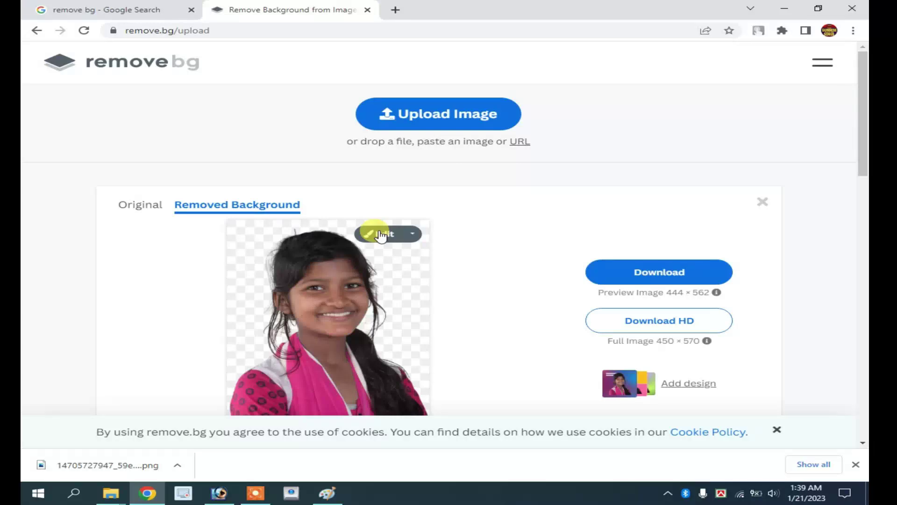
Step: Edit the cutout to give it a solid medium-blue background colour and download the resulting image
left_click(381, 235)
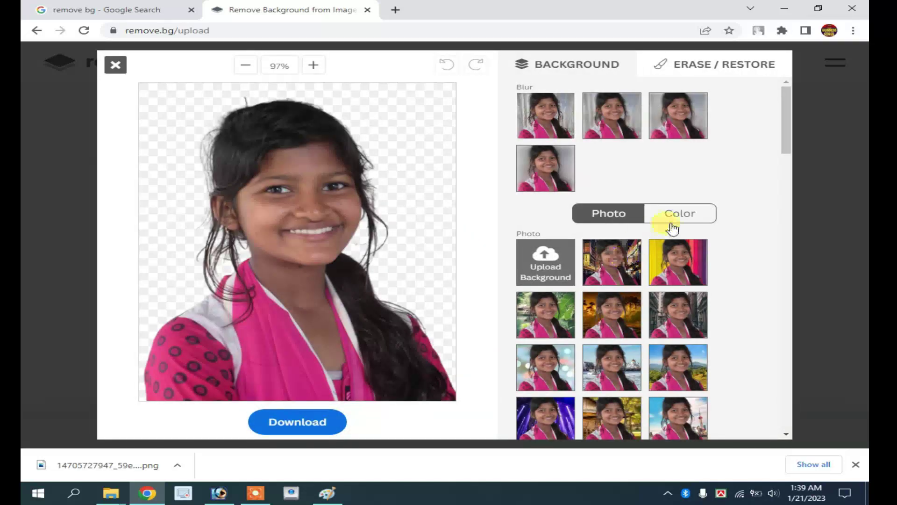
left_click(681, 216)
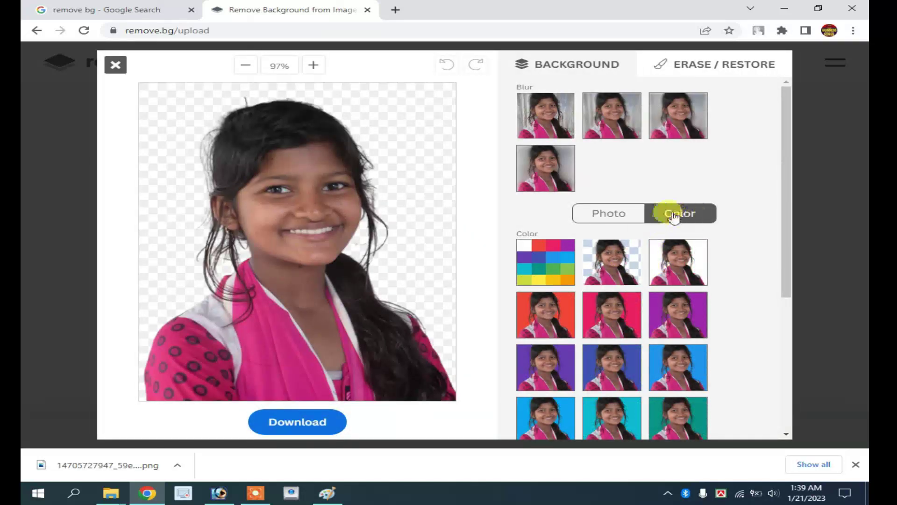
left_click(676, 266)
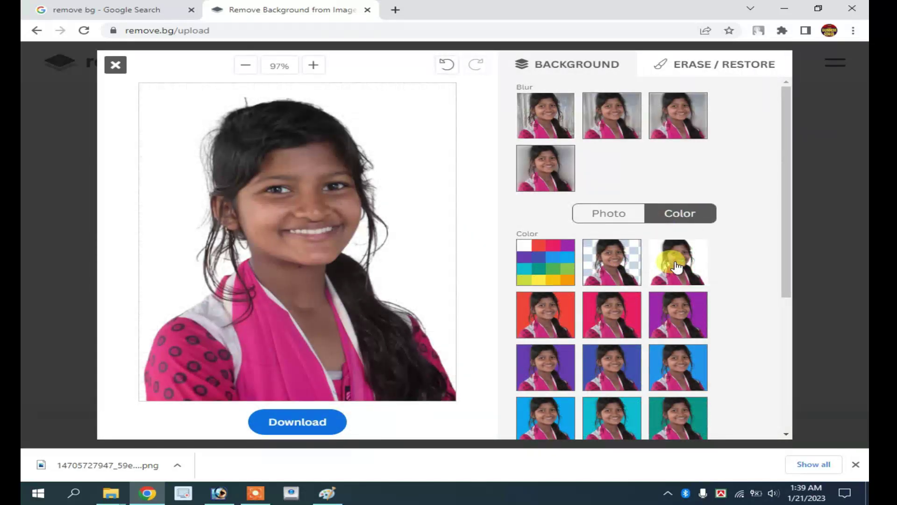
left_click(677, 372)
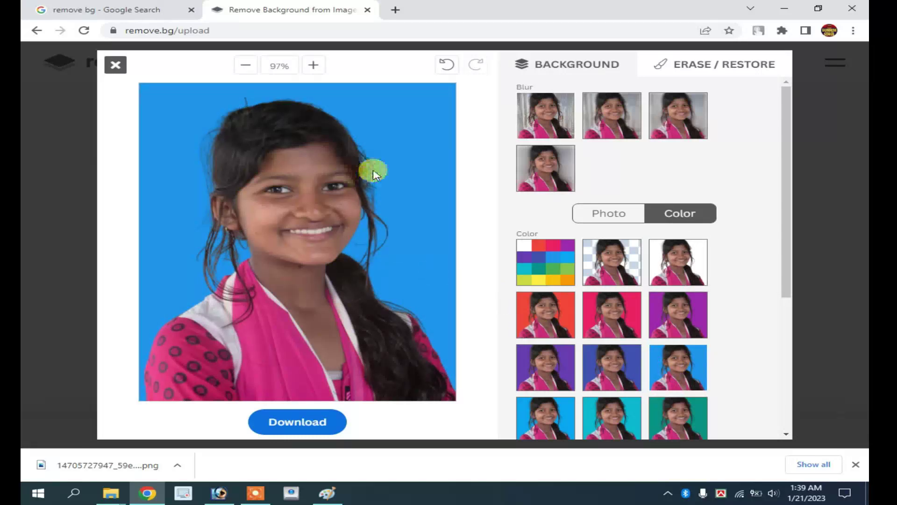
left_click(271, 363)
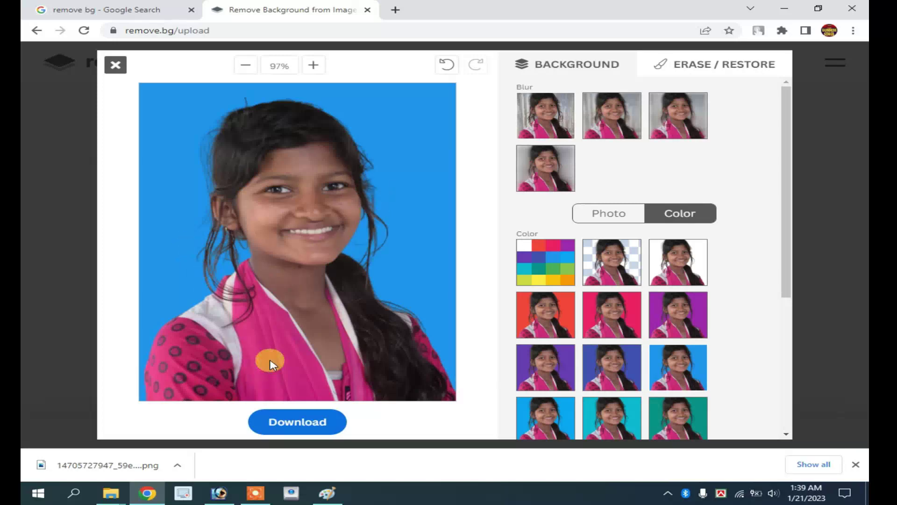
left_click(321, 426)
left_click(434, 265)
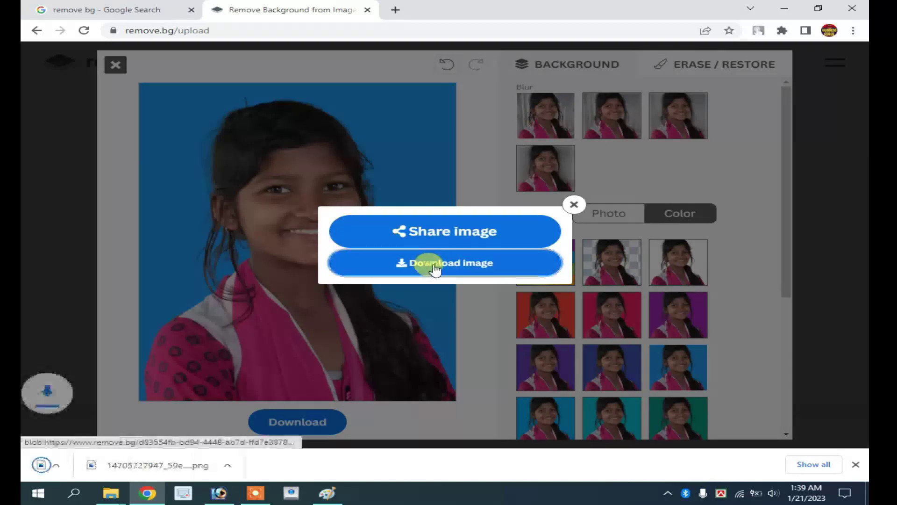
left_click(177, 465)
left_click(199, 420)
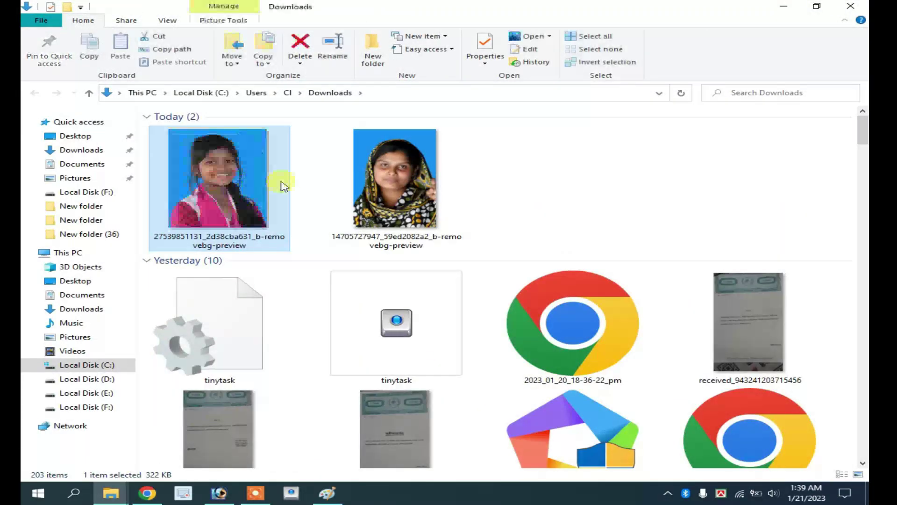
left_click_drag(210, 170, 297, 318)
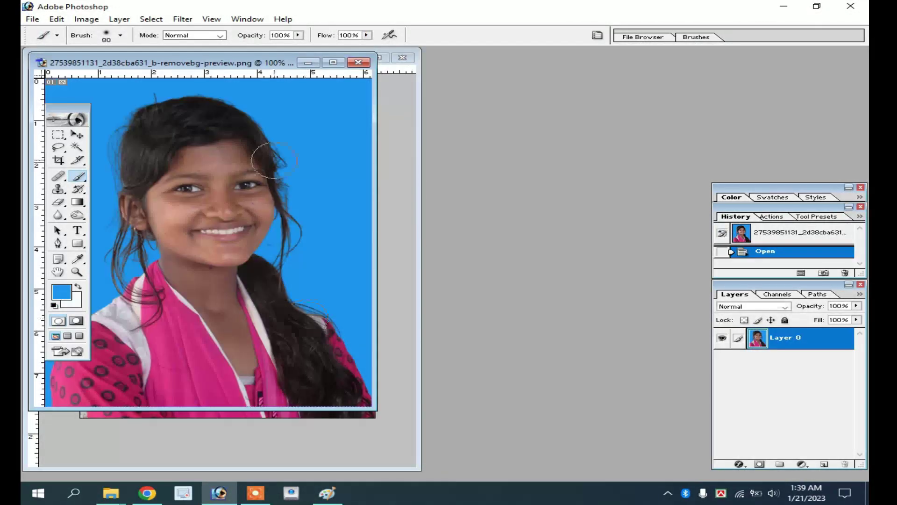
left_click(333, 63)
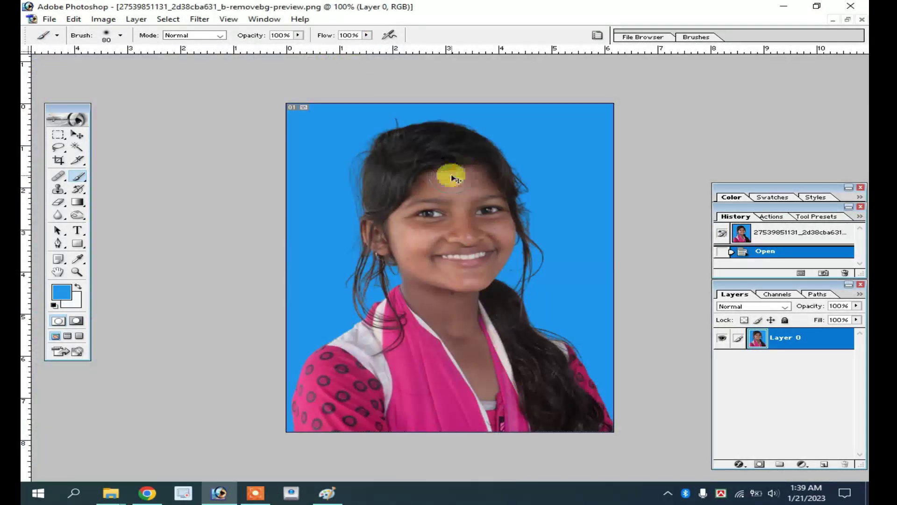
Step: Brighten the portrait with an RGB Curves adjustment, raising the midpoint to input 125 and output 155
key("ctrl+m")
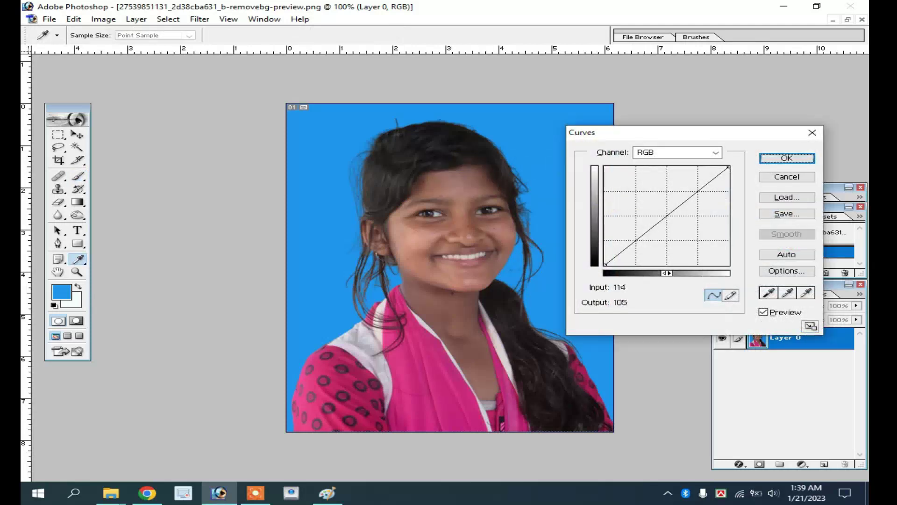
left_click_drag(660, 224, 665, 205)
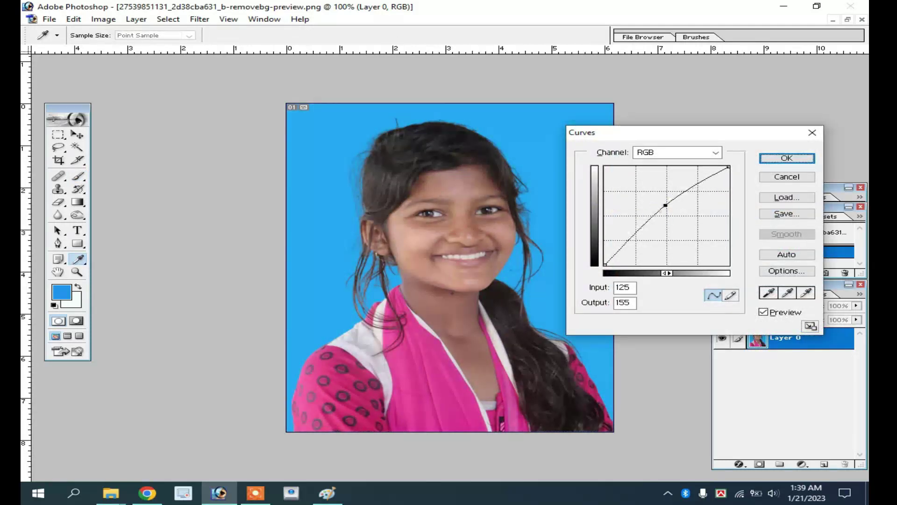
key("b")
left_click(763, 158)
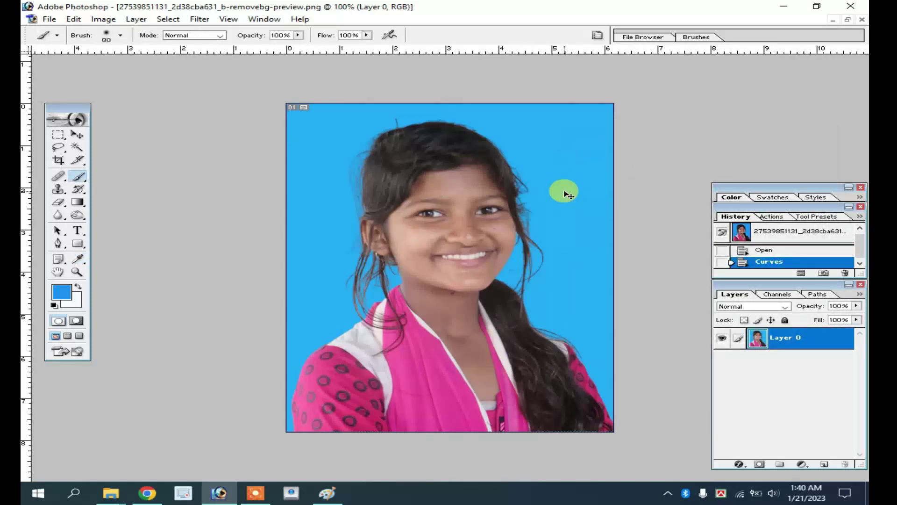
Step: Increase the portrait's contrast with a Levels adjustment, setting the RGB input levels to 21, 1.18 and 231
key("ctrl+l")
left_click_drag(670, 111, 713, 110)
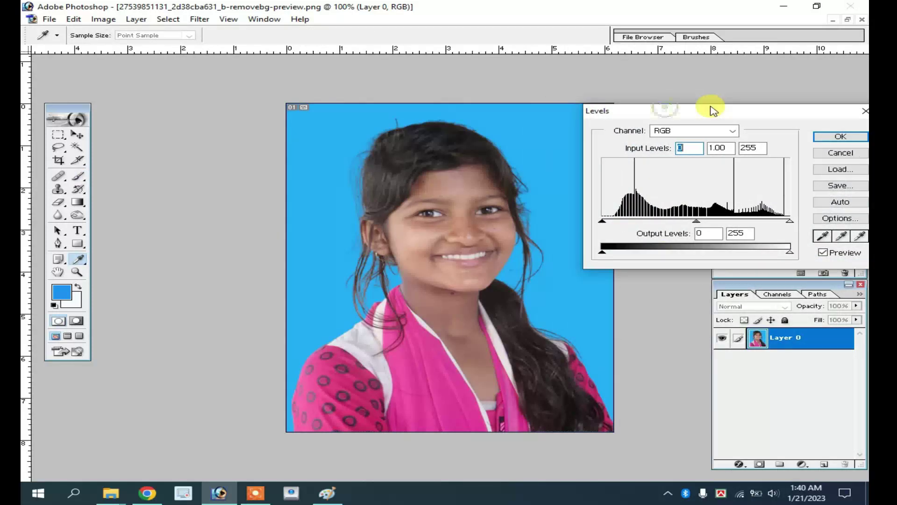
left_click_drag(603, 223, 618, 223)
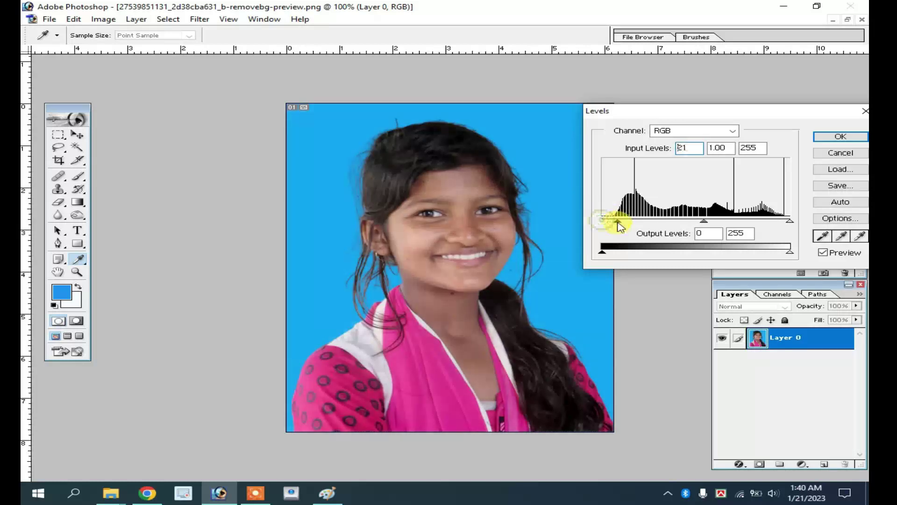
left_click_drag(790, 221, 774, 225)
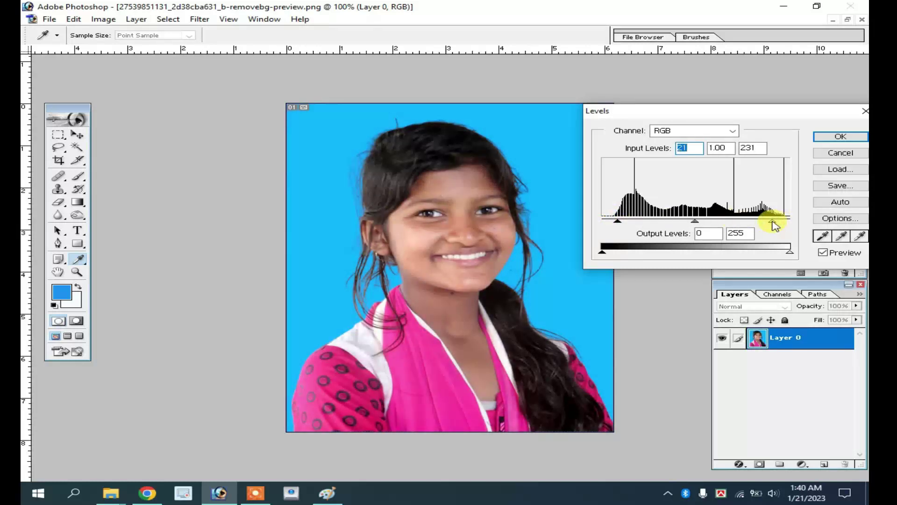
left_click_drag(695, 223, 689, 225)
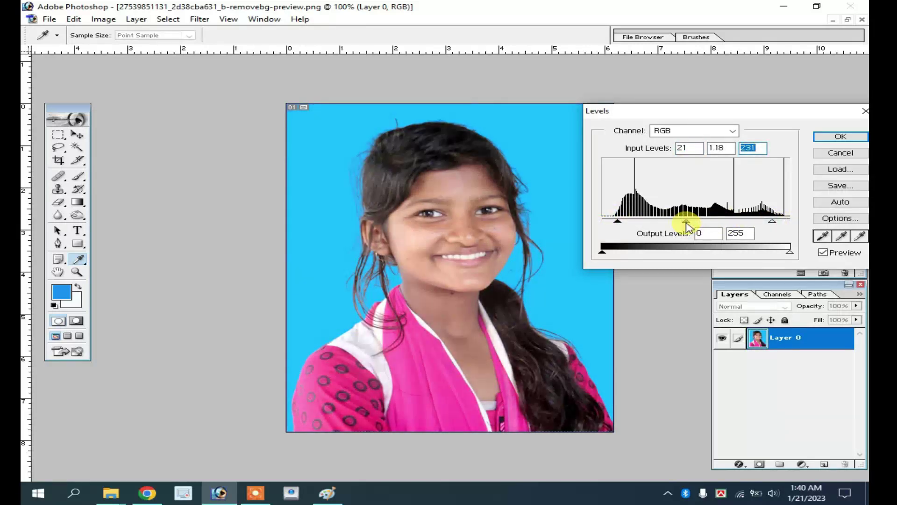
left_click(835, 136)
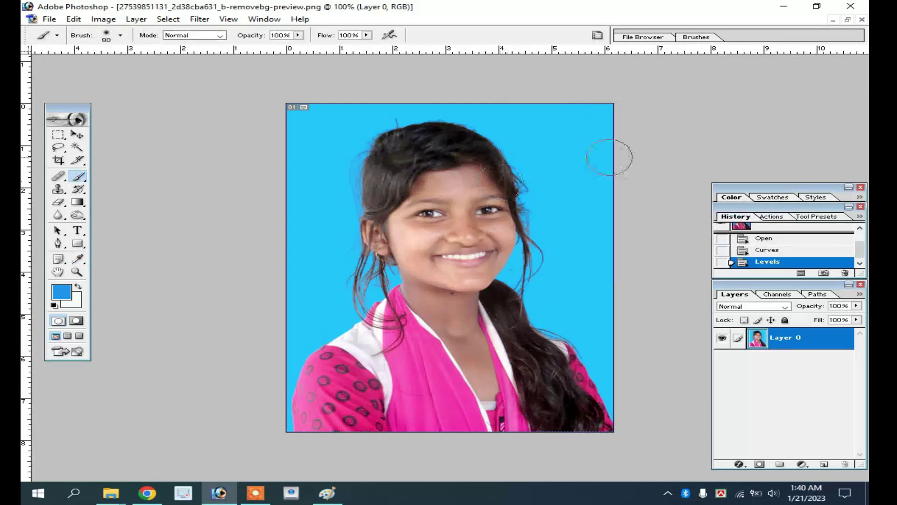
Step: Resize the portrait image to 1.5 inches wide by 1.9 inches high at 300 pixels/inch
left_click(59, 160)
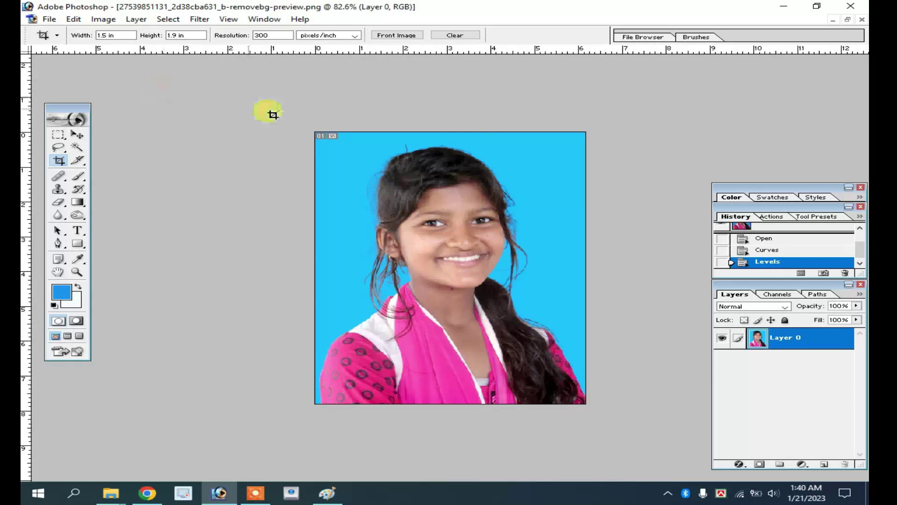
left_click(104, 19)
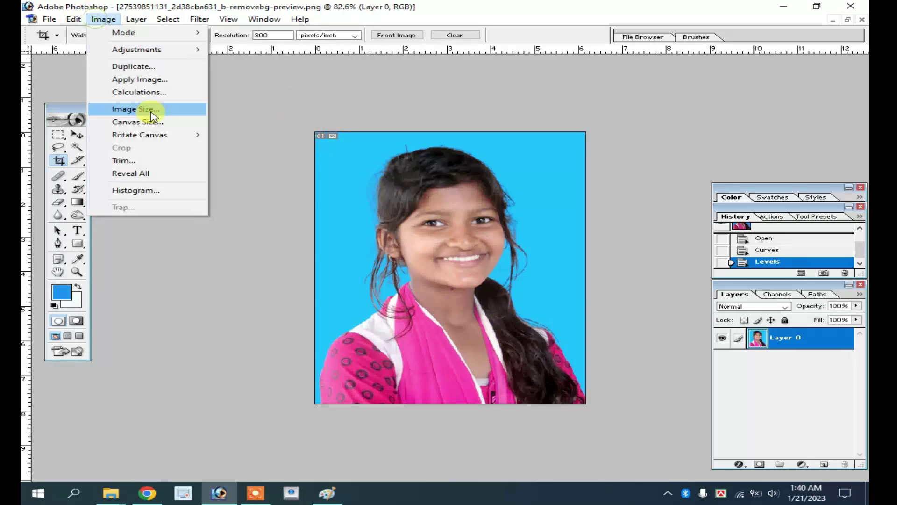
left_click(135, 112)
double_click(410, 286)
type("300")
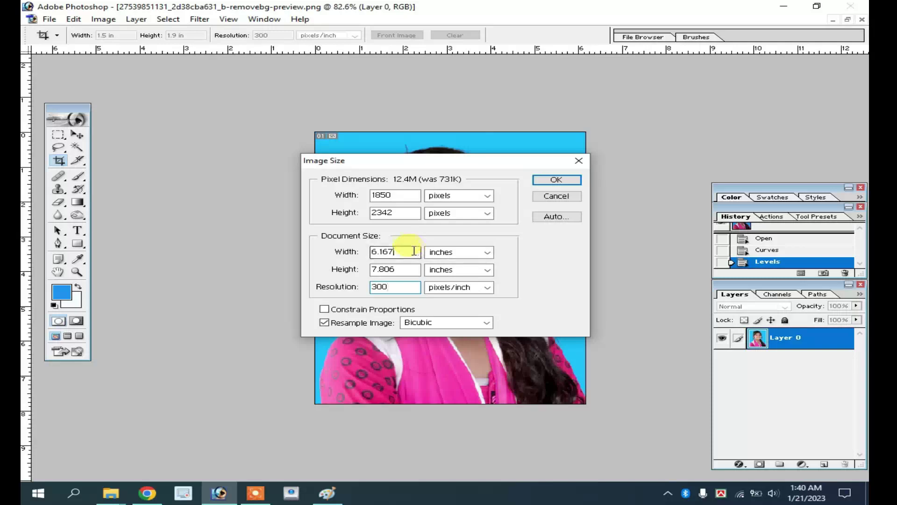
left_click_drag(414, 251, 260, 254)
type("1.5")
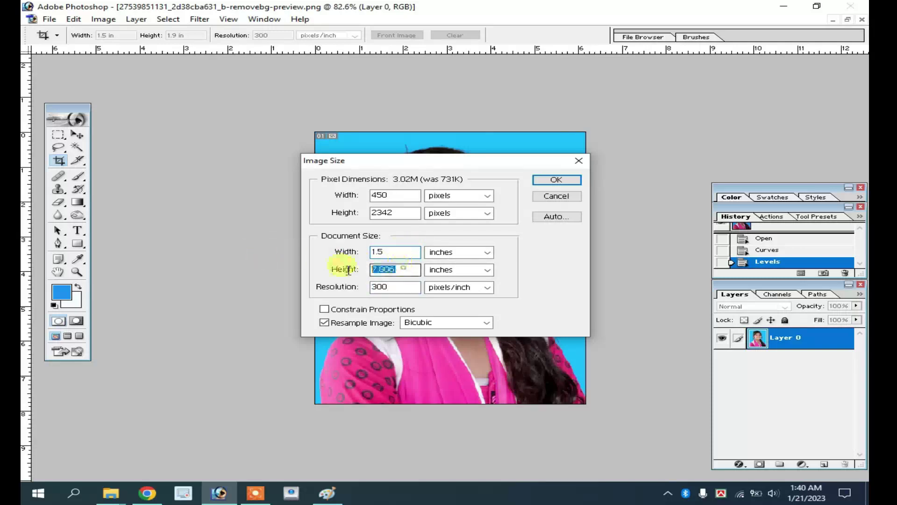
type("1.9")
left_click(556, 180)
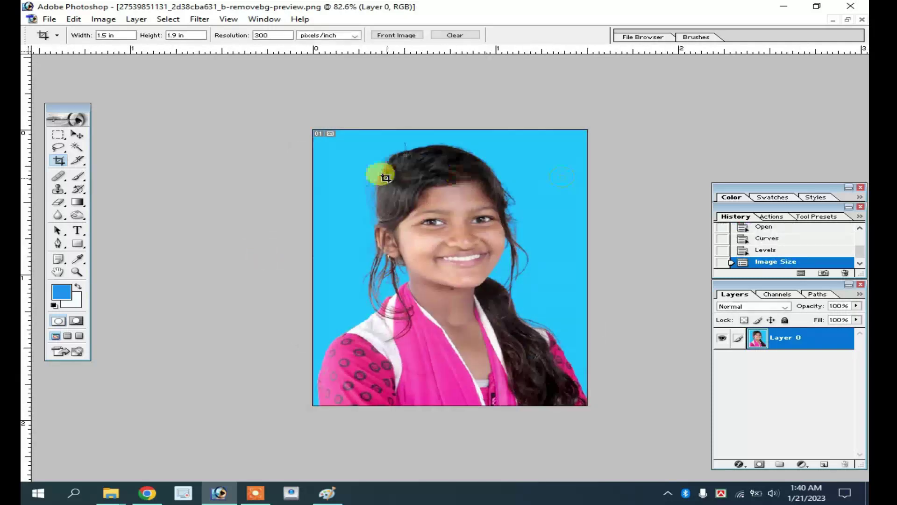
Step: Create a new blank document from the A4 preset at 300 pixels/inch, in RGB Color with white contents
left_click(78, 134)
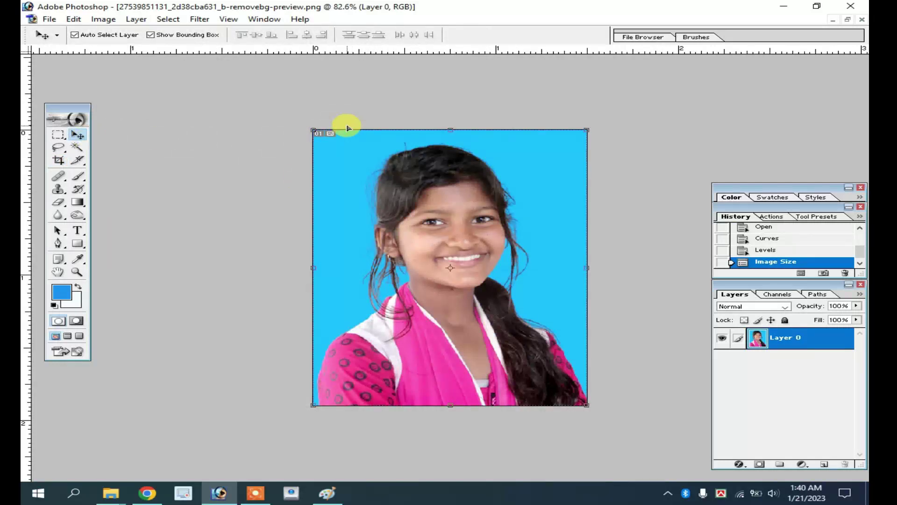
key("ctrl+n")
left_click(586, 155)
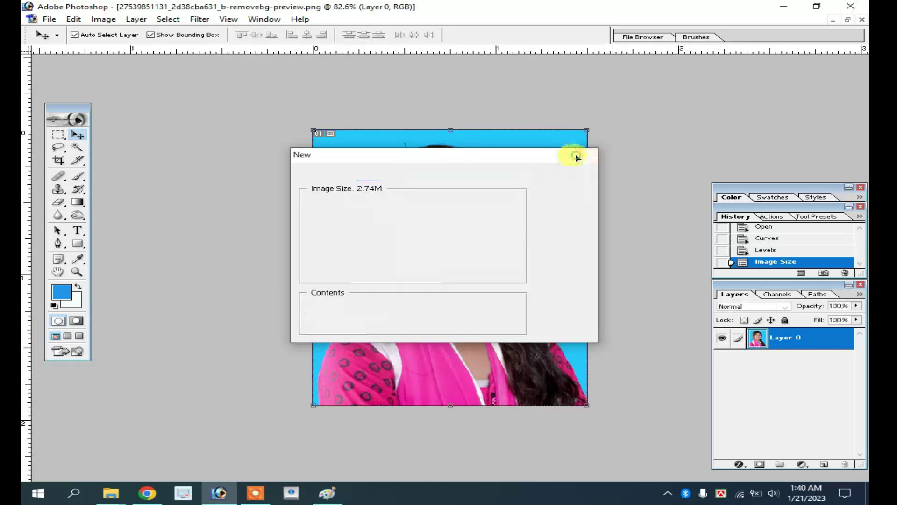
left_click(49, 19)
left_click(65, 32)
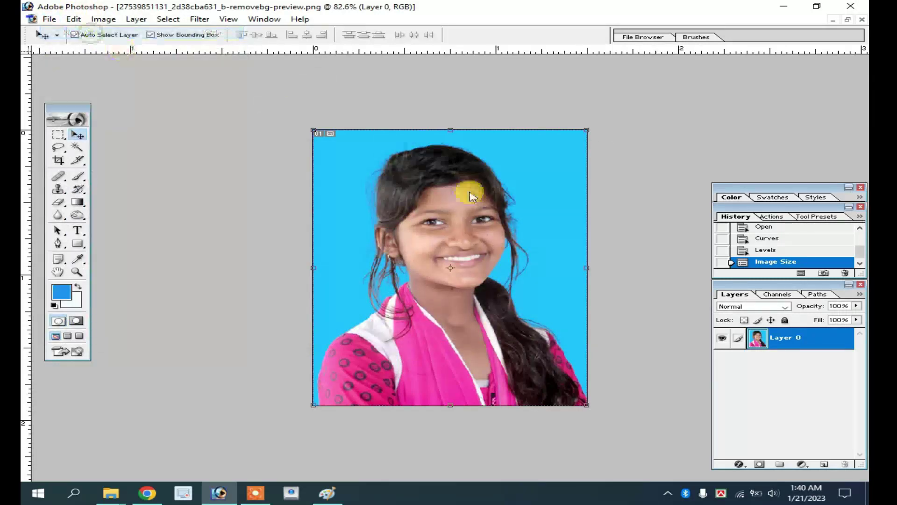
left_click(397, 205)
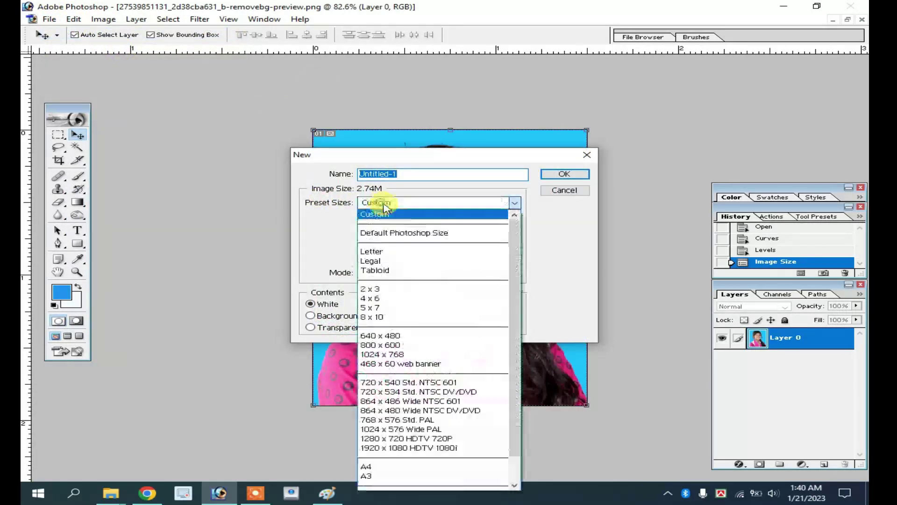
left_click(391, 466)
left_click(580, 176)
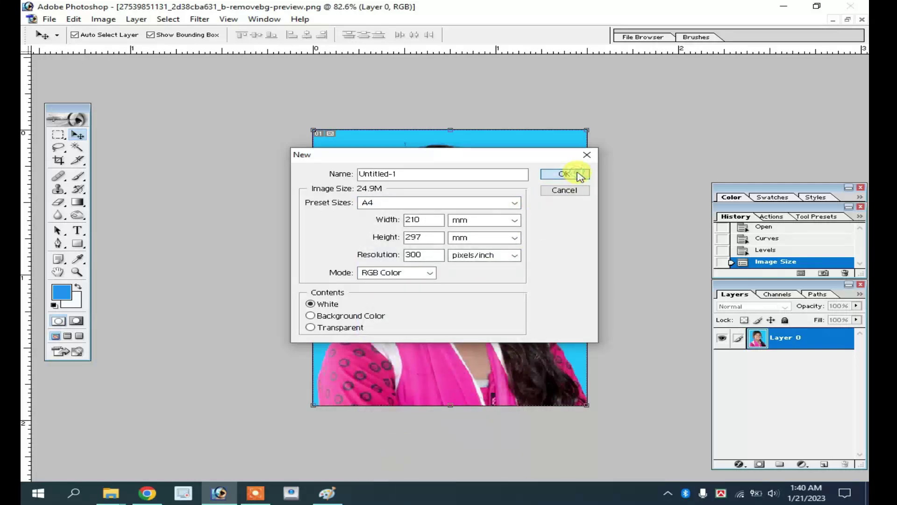
Step: Arrange the portrait window and the blank A4 document so both are accessible next to each other
left_click_drag(177, 66, 512, 80)
left_click(329, 187)
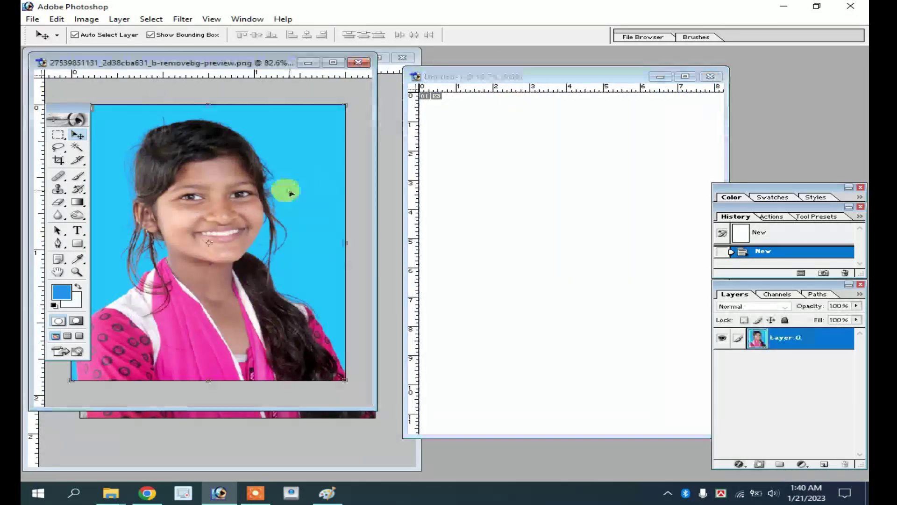
left_click_drag(186, 62, 345, 76)
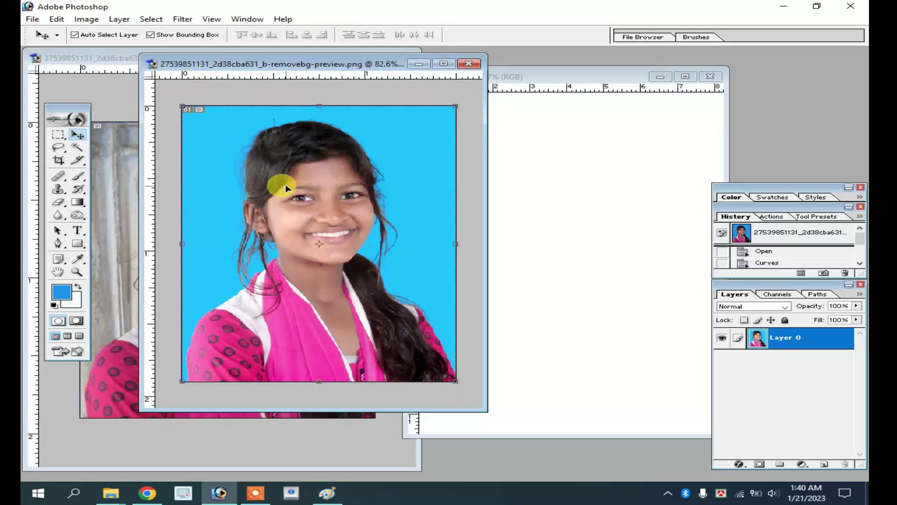
left_click(602, 159)
left_click(297, 231)
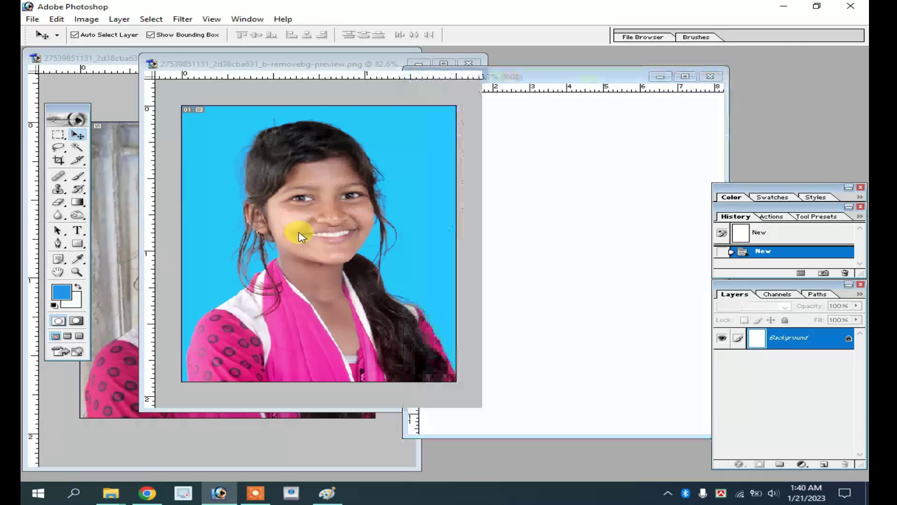
Step: Copy the entire portrait canvas, try pasting it into the blank A4 document, and undo the paste
key("ctrl+a")
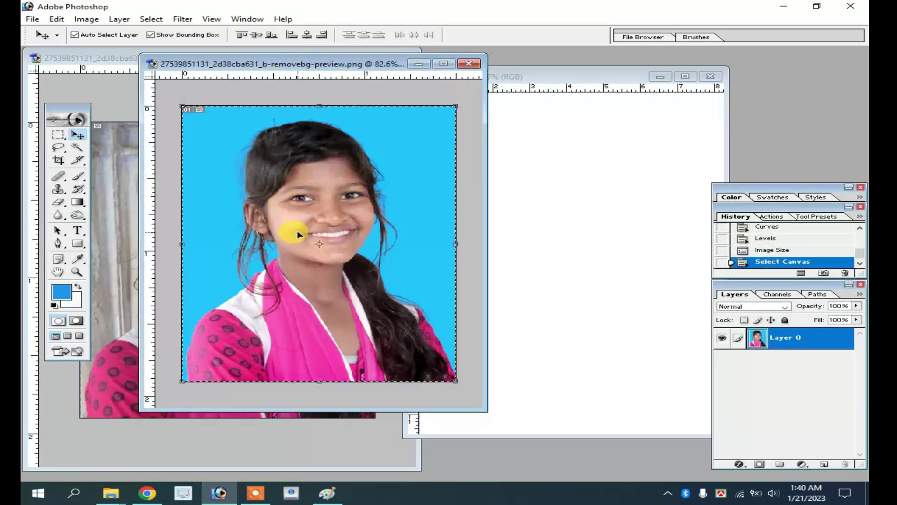
key("ctrl+c")
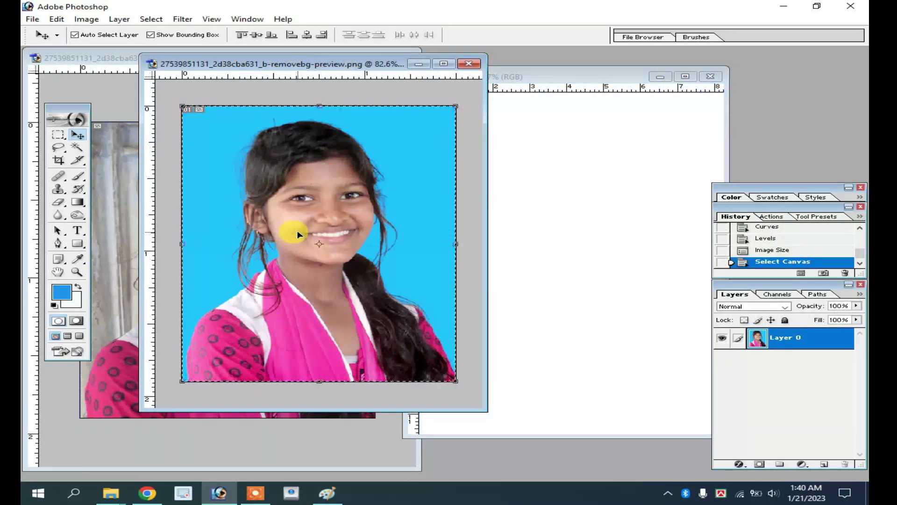
left_click(509, 198)
key("ctrl+v")
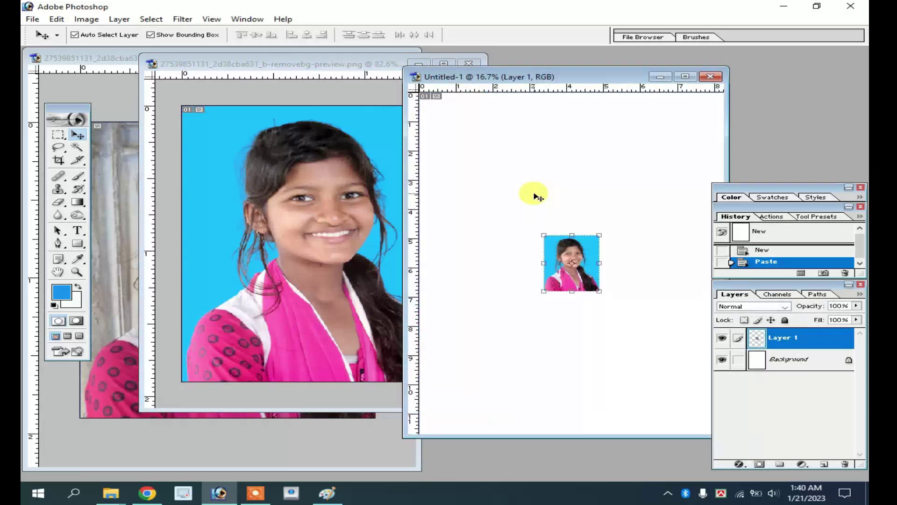
key("ctrl+z")
Step: Transfer the selected portrait into the A4 document, maximize that document, and position the photo in the page's upper-left corner
left_click(307, 214)
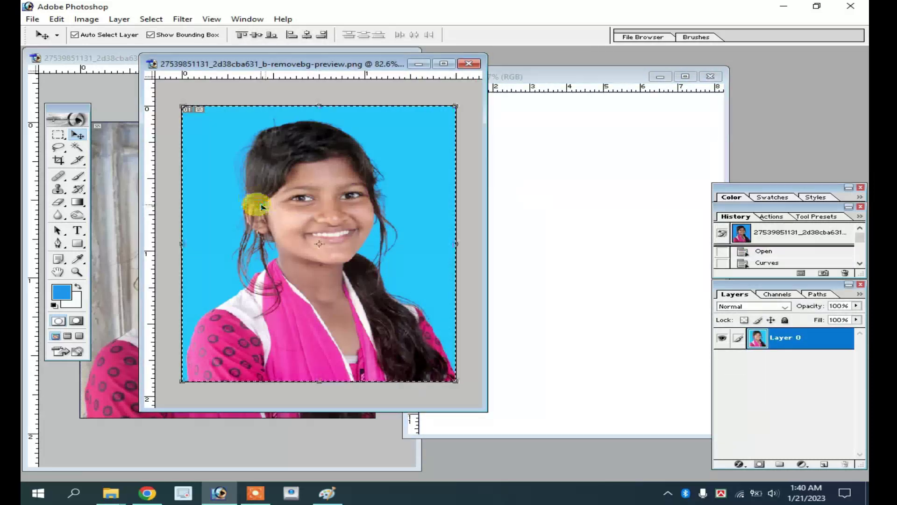
left_click_drag(342, 209, 543, 194)
left_click(685, 77)
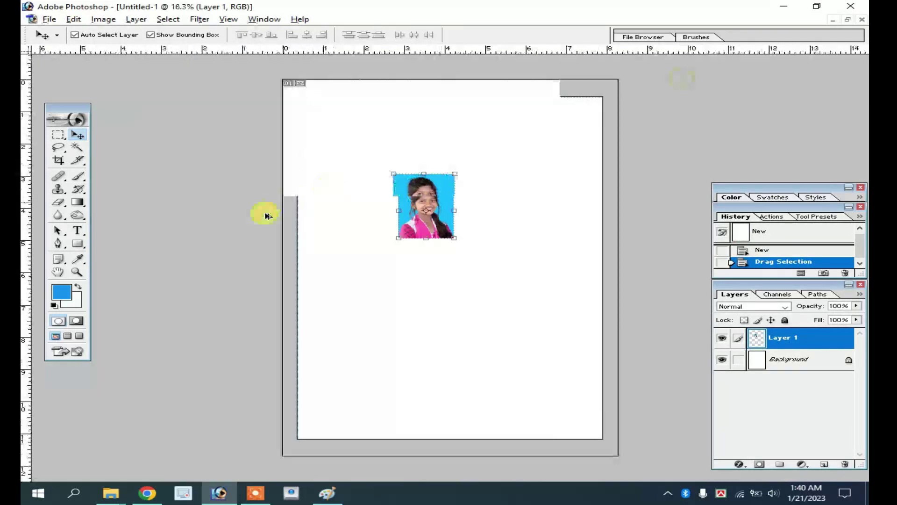
key("ctrl+0")
left_click_drag(371, 264, 300, 112)
left_click_drag(204, 96, 201, 91)
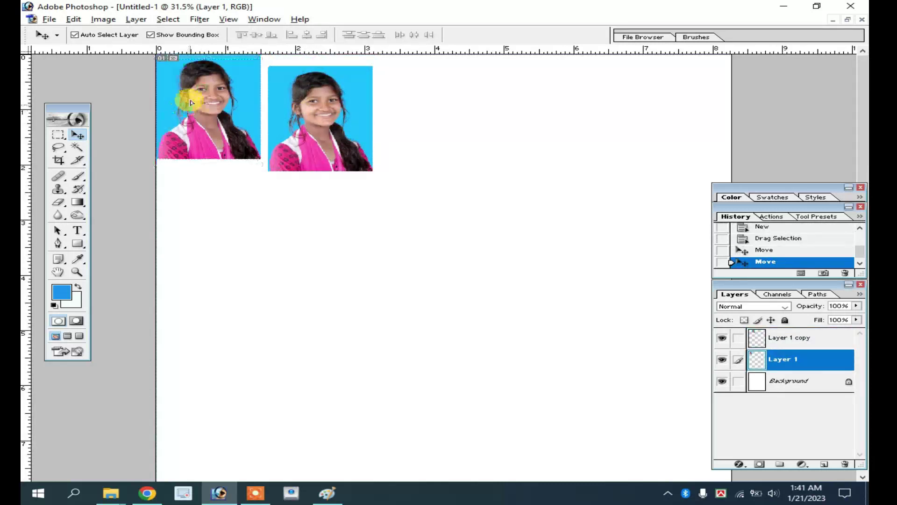
Step: Try duplicating the portrait into a row of four along the page's upper edge, and undo the copies
left_click_drag(292, 133, 520, 116)
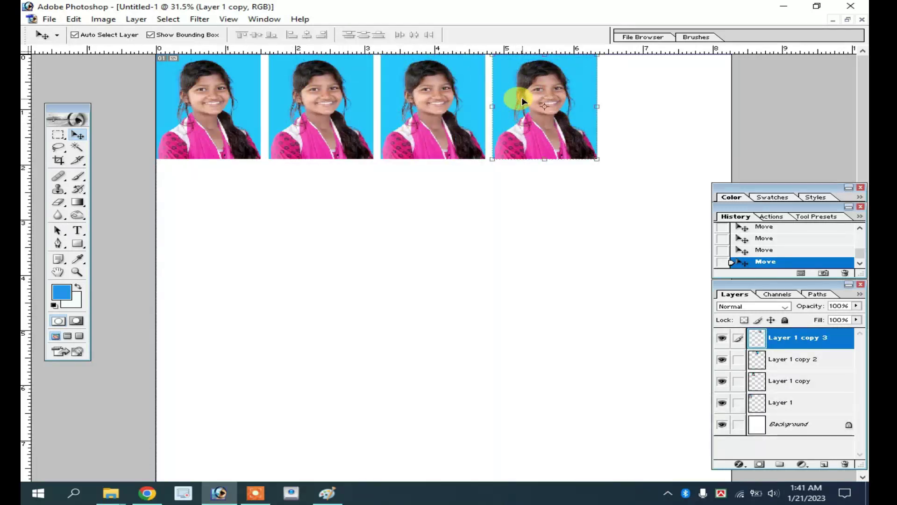
key("ctrl+alt+z")
key("ctrl+alt+z")
key("ctrl+alt+z")
key("ctrl+alt+z")
key("ctrl+alt+z")
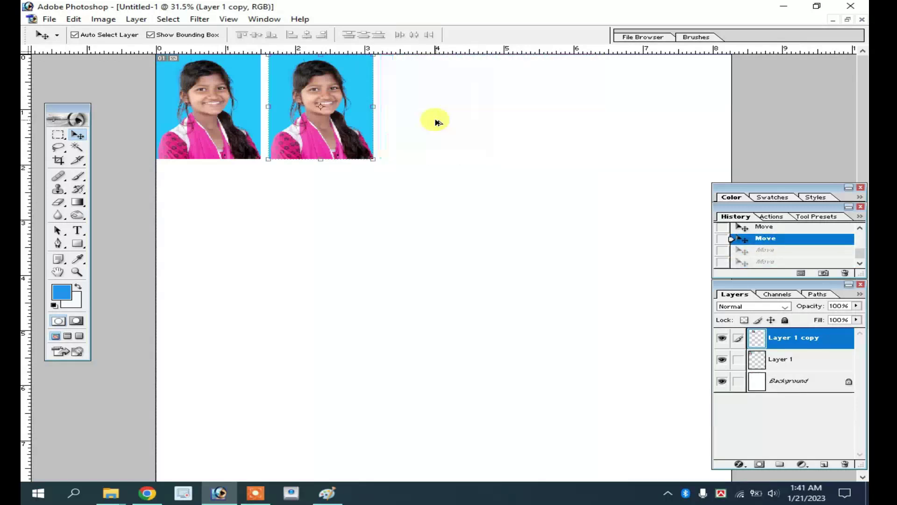
left_click_drag(255, 115, 225, 97)
key("ctrl+alt+z")
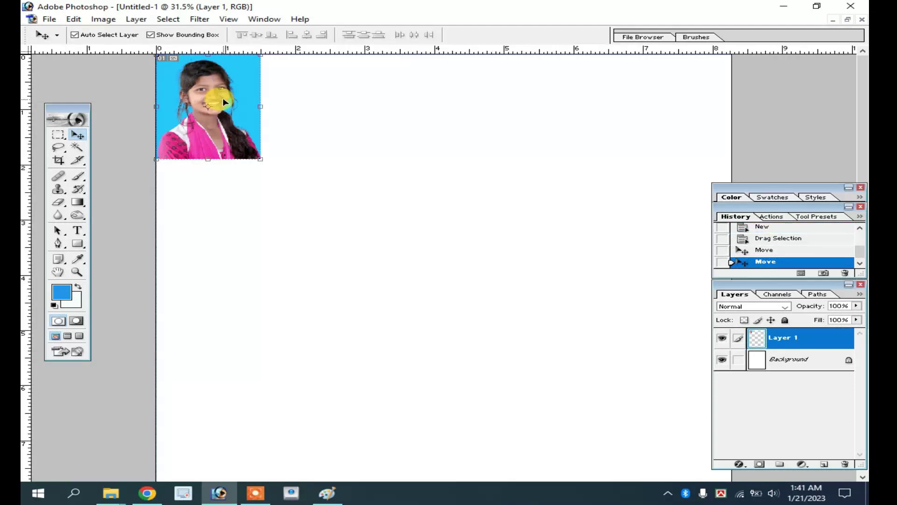
Step: Try another row with five more portrait copies, and undo everything back to the blank A4 page
left_click_drag(225, 102, 580, 105)
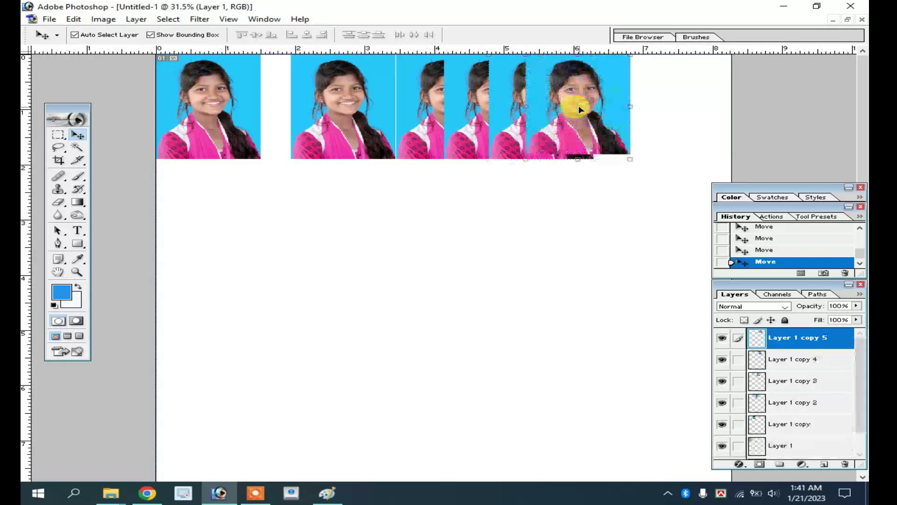
key("ctrl+alt+z")
key("ctrl+alt+z")
key("ctrl+alt+z")
key("ctrl+alt+z")
key("ctrl+alt+z")
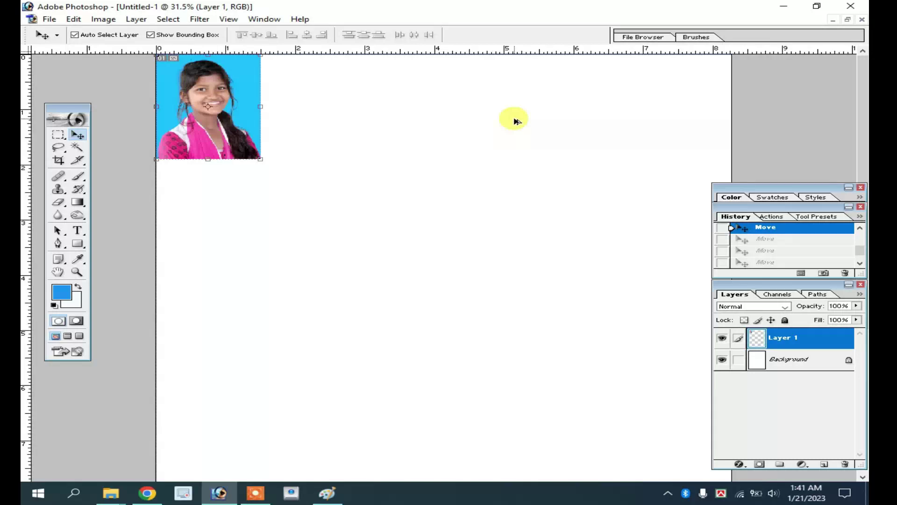
key("ctrl+alt+z")
key("ctrl+alt+z")
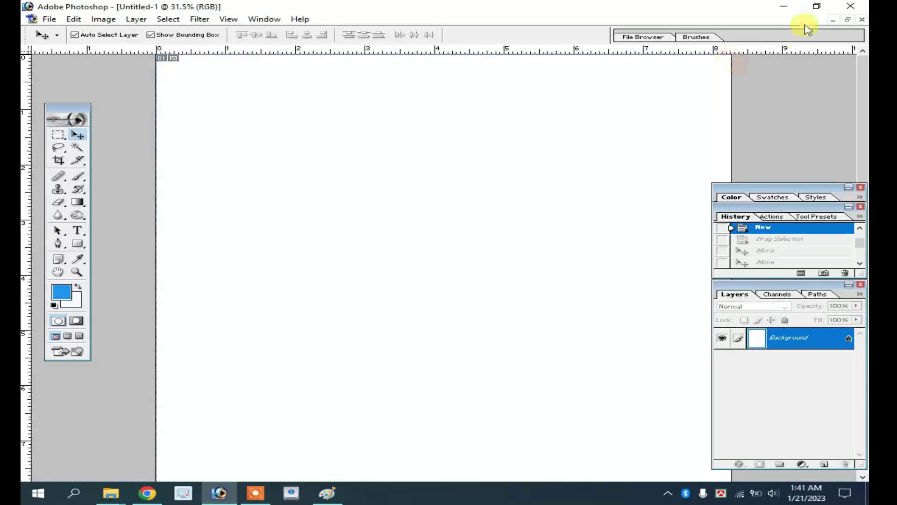
Step: Restore the A4 document to a floating window and rotate the portrait image's canvas 90° clockwise
left_click(847, 19)
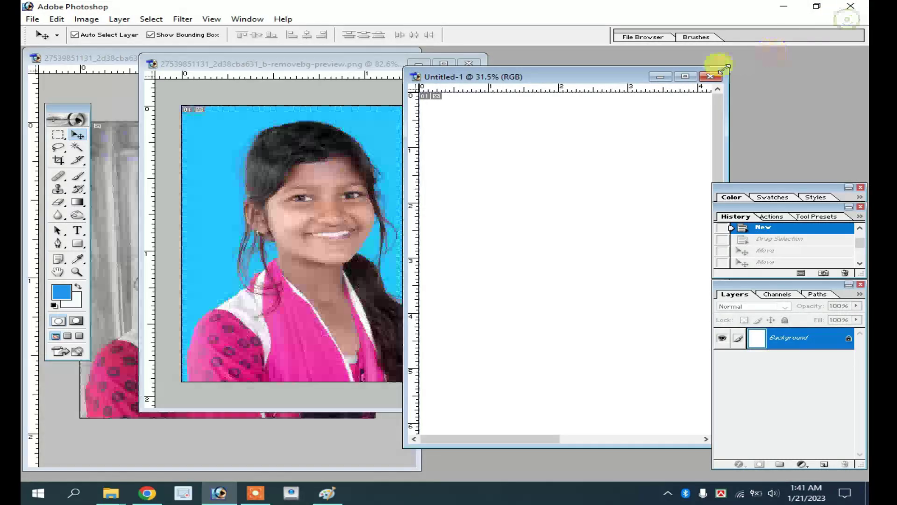
left_click(321, 135)
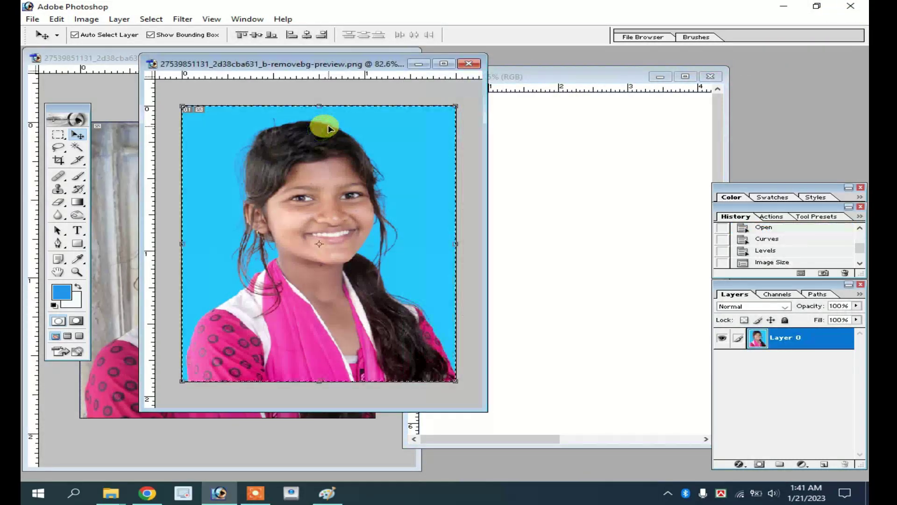
left_click(93, 22)
mouse_move(143, 57)
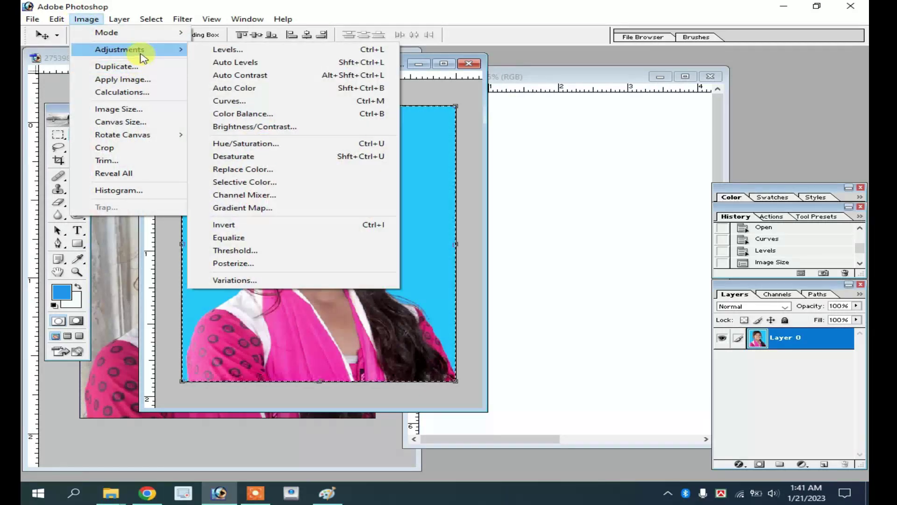
mouse_move(140, 136)
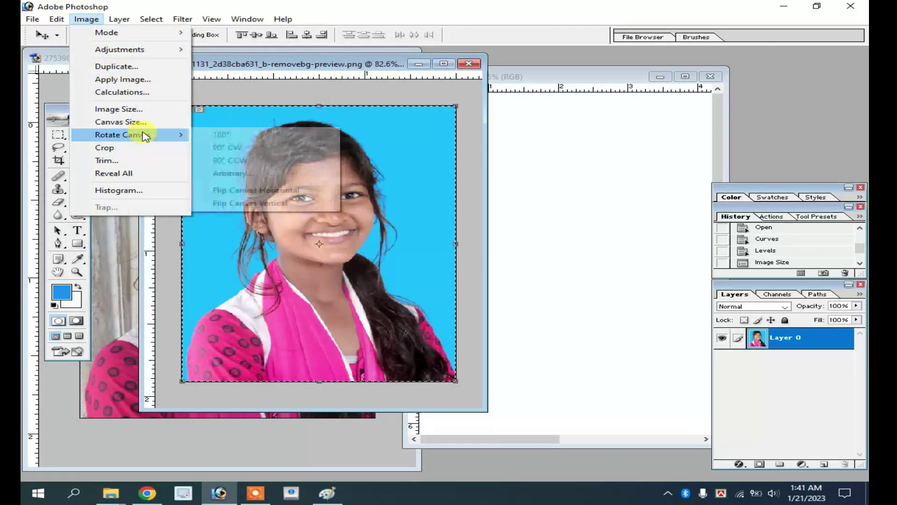
left_click(234, 148)
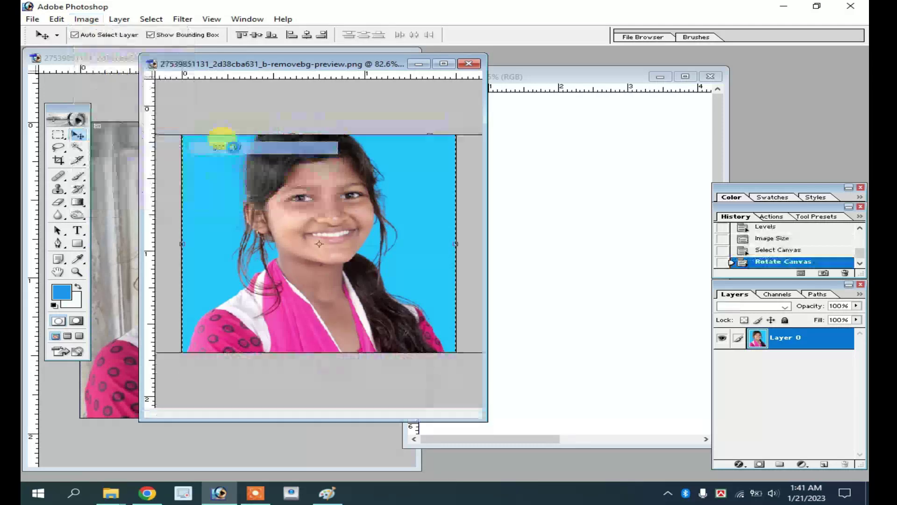
Step: Transfer the rotated portrait into the A4 document, maximize that document, and duplicate the photo into a row of four along the page's upper edge
left_click_drag(352, 200, 601, 185)
left_click(684, 76)
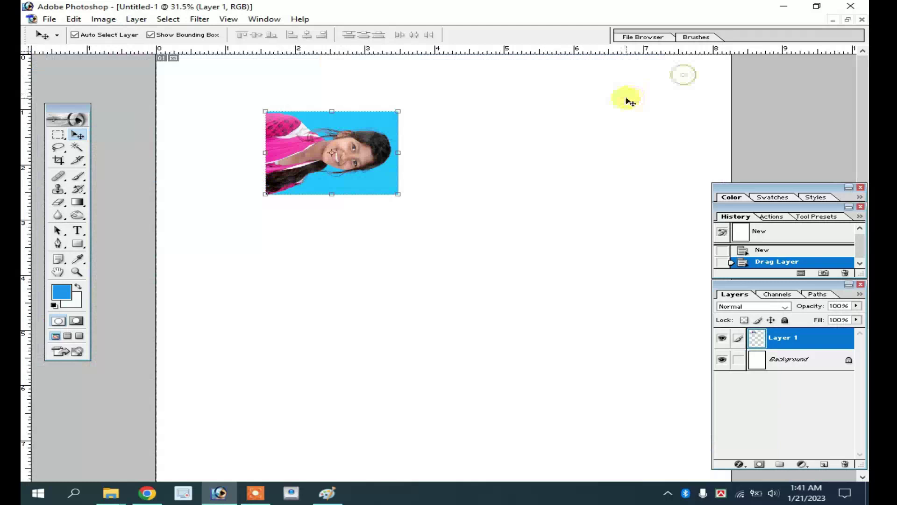
left_click_drag(310, 146, 633, 98)
Step: Nudge the second and third portraits to even out the gaps in the row of four
left_click(383, 106)
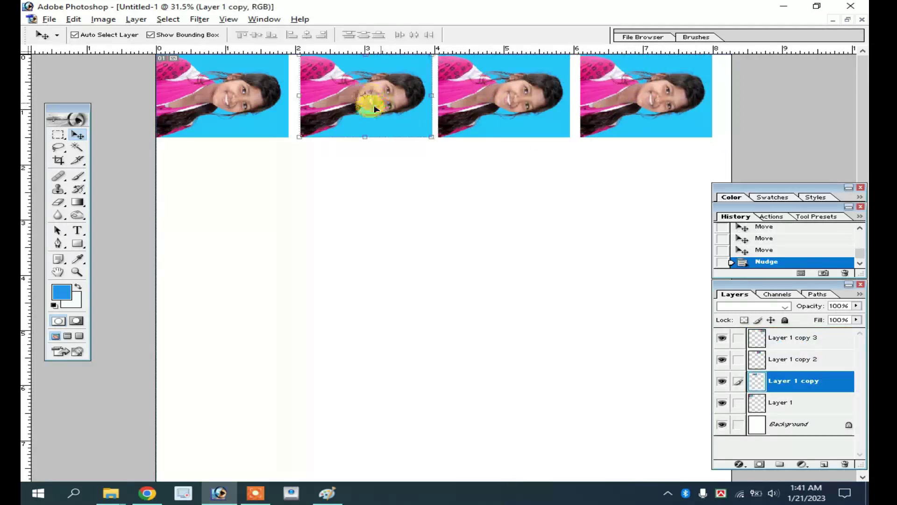
key("shift+Left")
left_click(458, 103)
key("shift+Right")
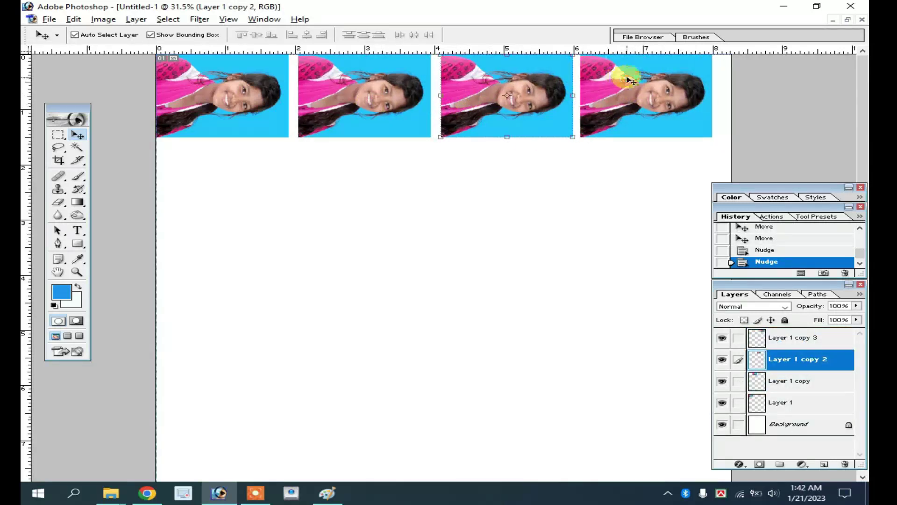
left_click(631, 81)
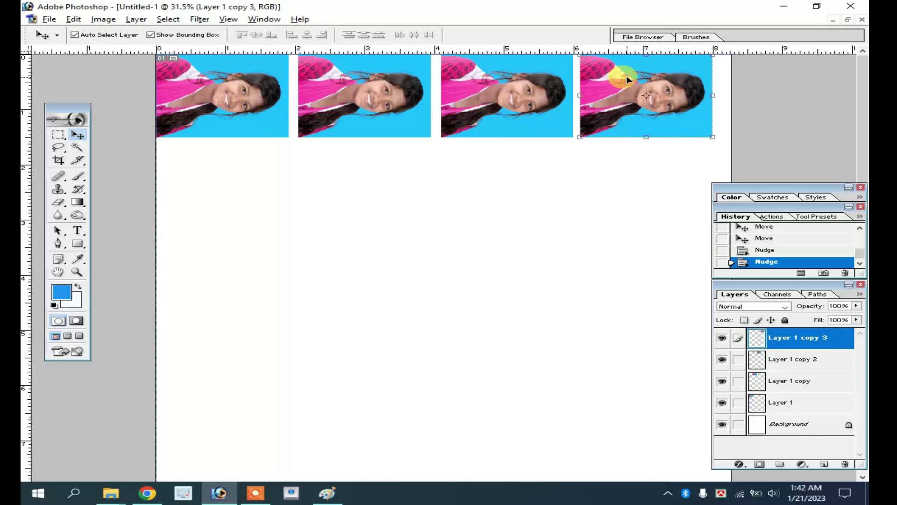
Step: Merge the four portrait layers down into a single layer above the background
left_click(770, 344)
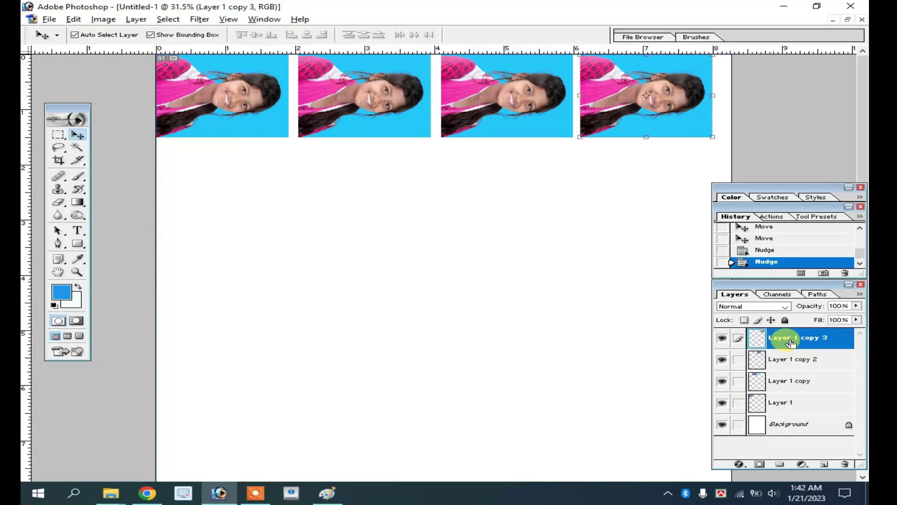
key("ctrl+e")
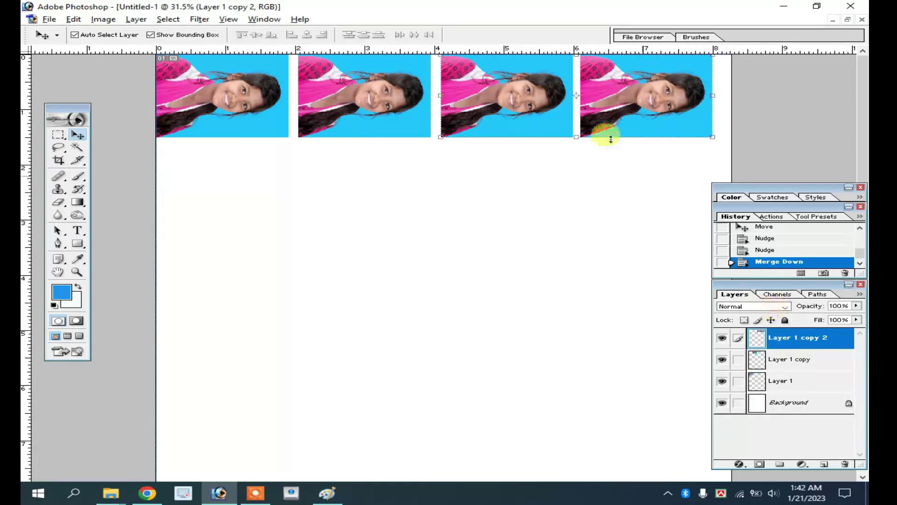
left_click_drag(562, 80, 568, 117)
key("ctrl+z")
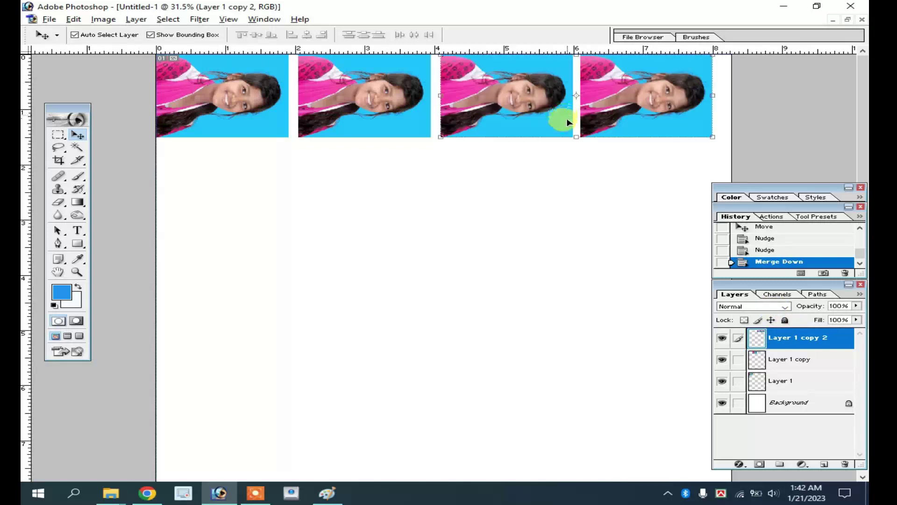
key("ctrl+e")
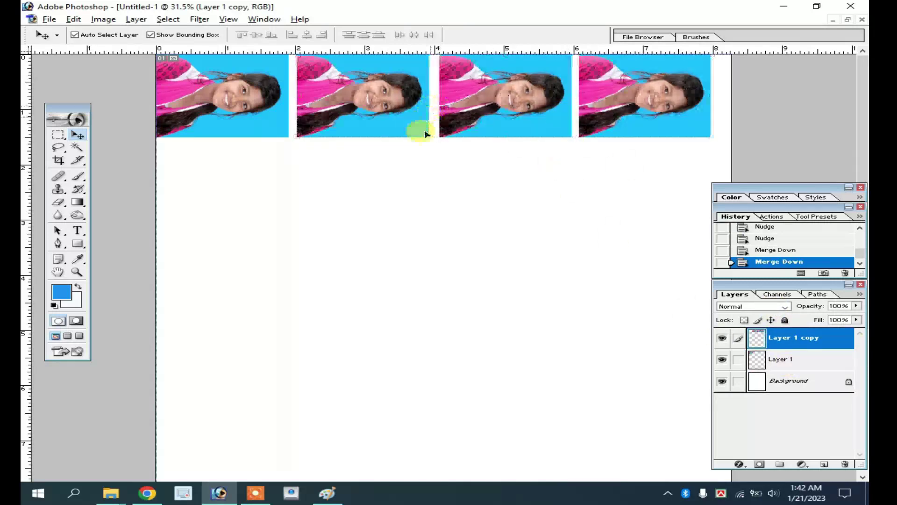
left_click_drag(420, 132, 423, 187)
key("ctrl+z")
key("ctrl+e")
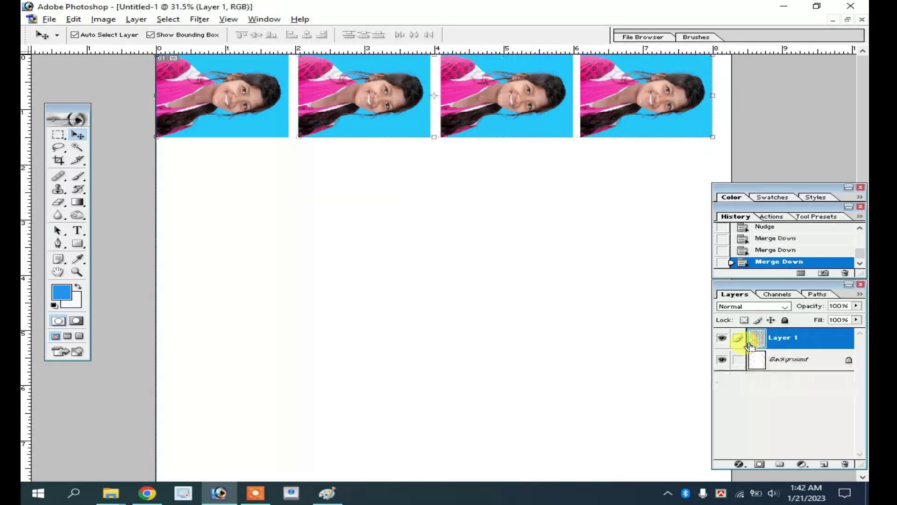
Step: Duplicate the merged row of portraits down the A4 page until seven evenly spaced rows fill it
key("ctrl+minus")
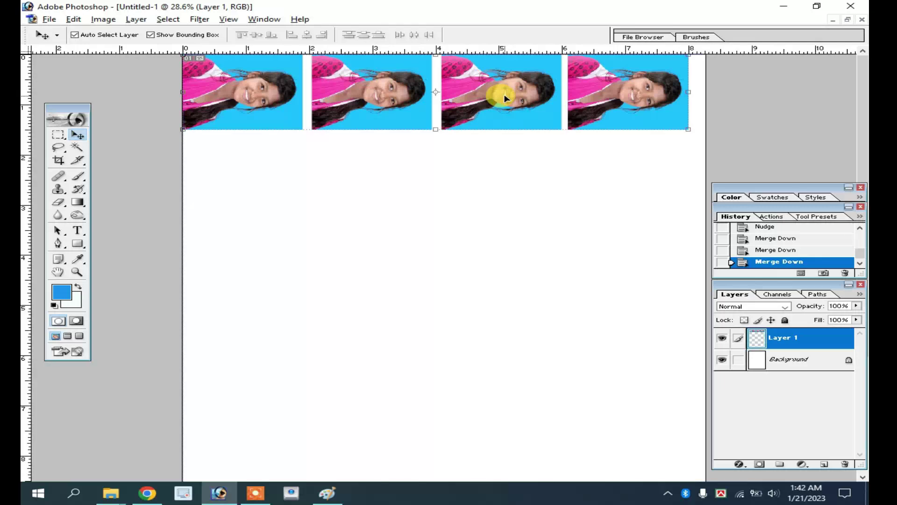
left_click_drag(504, 94, 506, 264)
key("ctrl+minus")
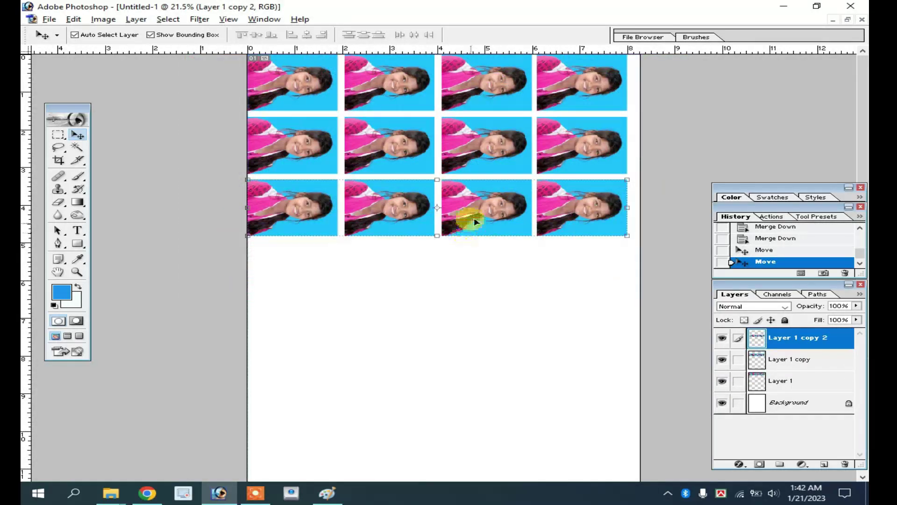
left_click_drag(465, 216, 479, 268)
left_click_drag(479, 267, 474, 367)
left_click_drag(474, 367, 476, 423)
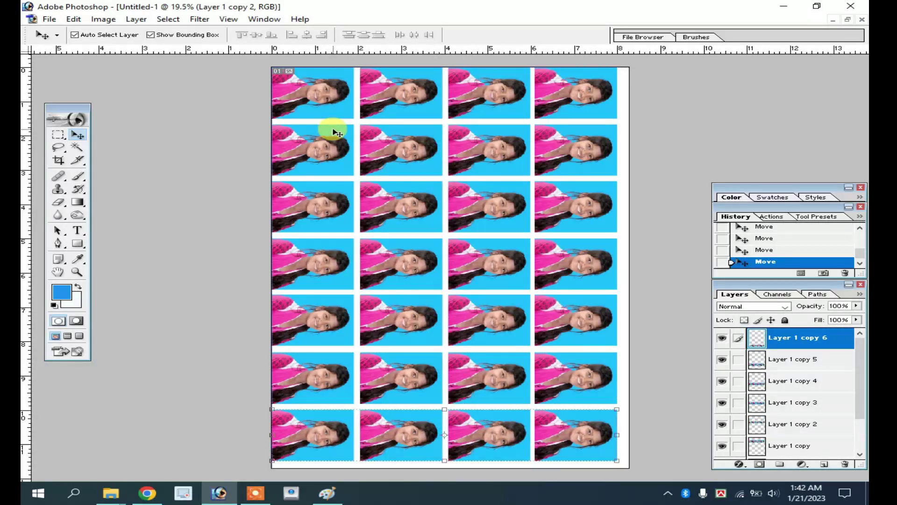
Step: Open the print preview settings, turn off image centering, and set the top and left positions to 0 inches
key("ctrl+alt+p")
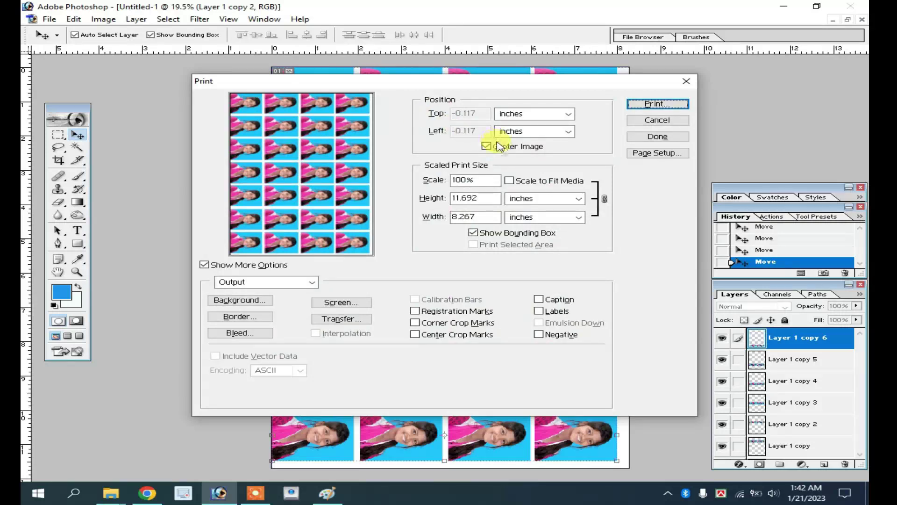
left_click(486, 147)
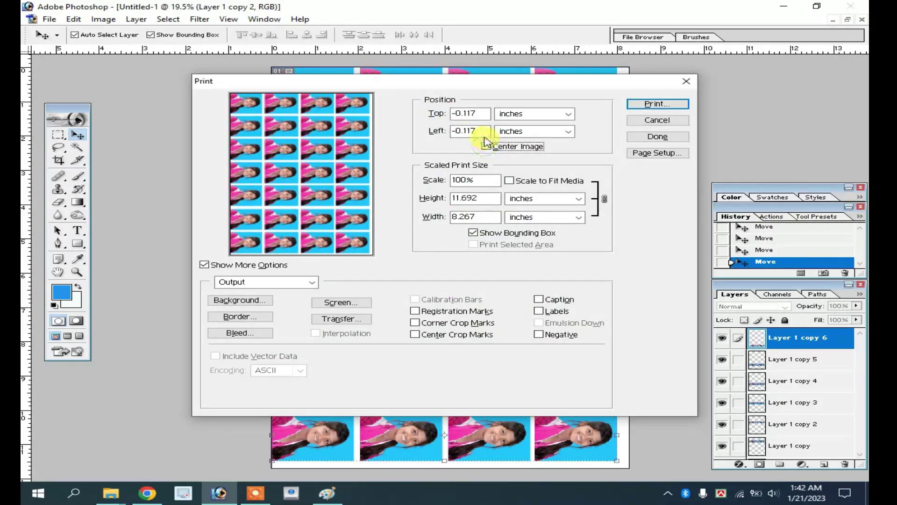
double_click(477, 132)
type("0")
double_click(464, 113)
type("0")
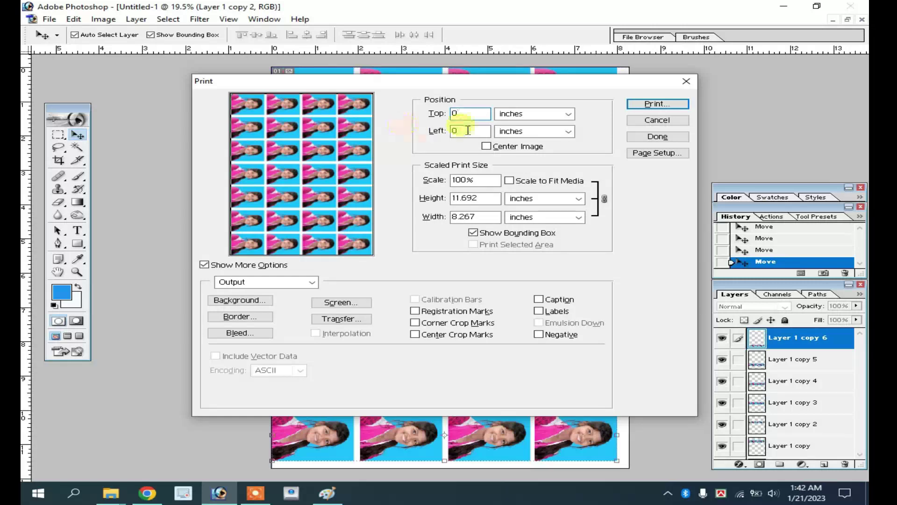
Step: Print the page on the EPSON L130 Series with Epson Matte paper and High quality, accepting the clipping
left_click(643, 105)
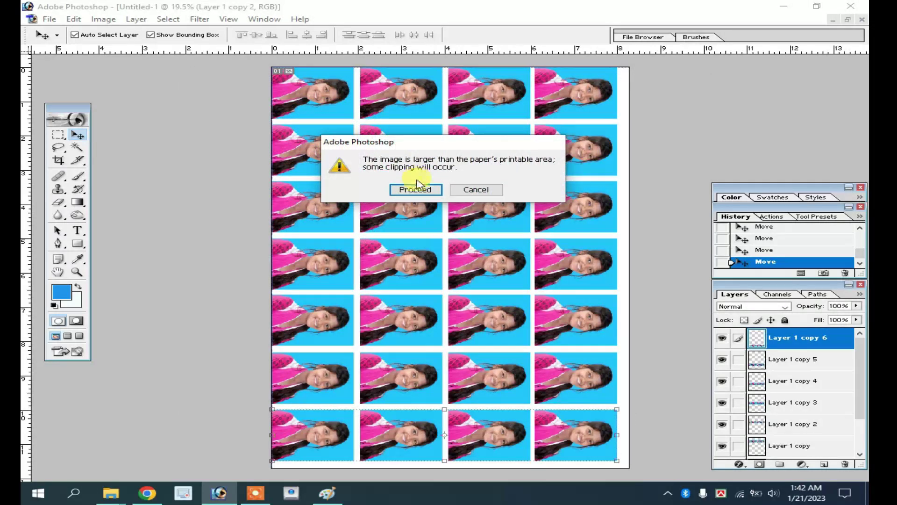
left_click(410, 188)
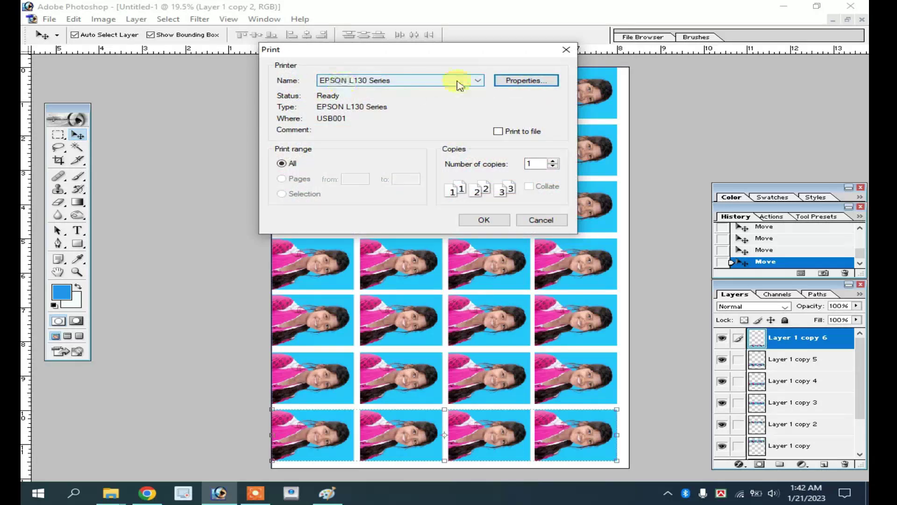
left_click(543, 82)
left_click(626, 164)
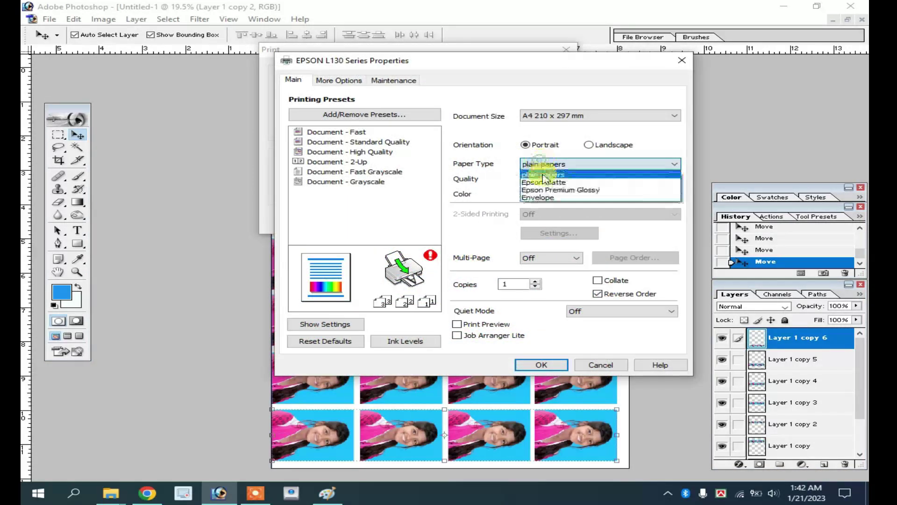
left_click(545, 183)
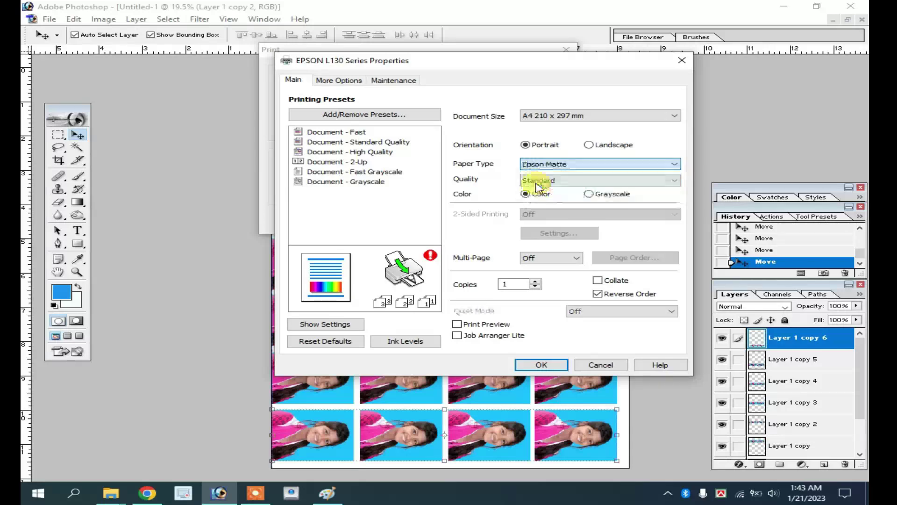
left_click(536, 181)
left_click(537, 194)
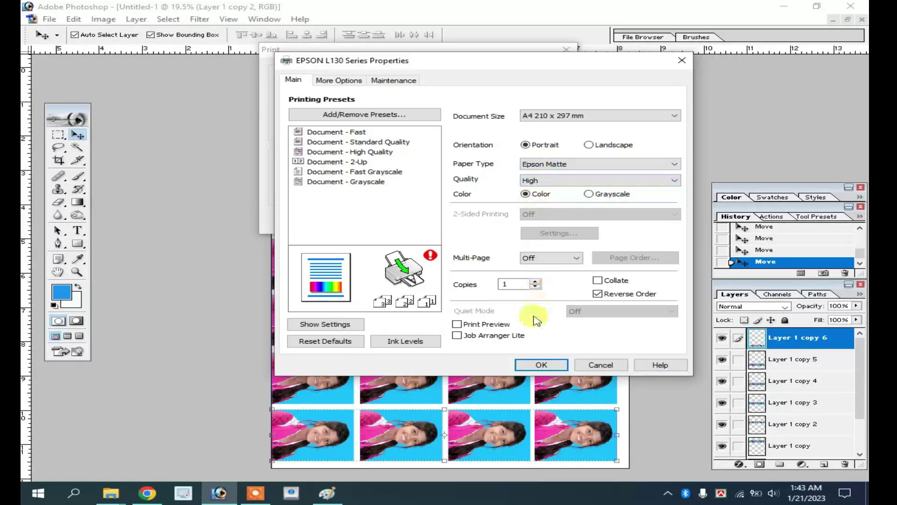
left_click(541, 364)
left_click(474, 220)
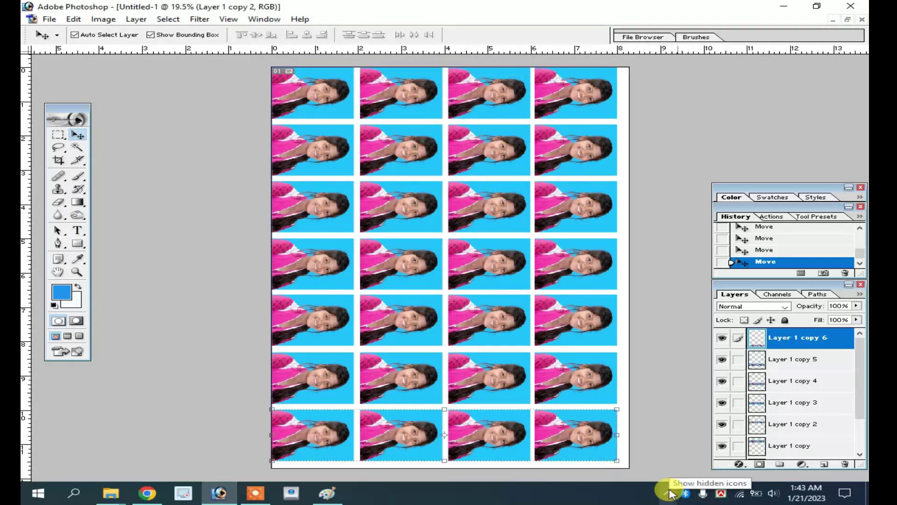
Step: Cancel the Untitled-1 job in the EPSON L130 Series print queue and minimize the queue window
left_click(670, 493)
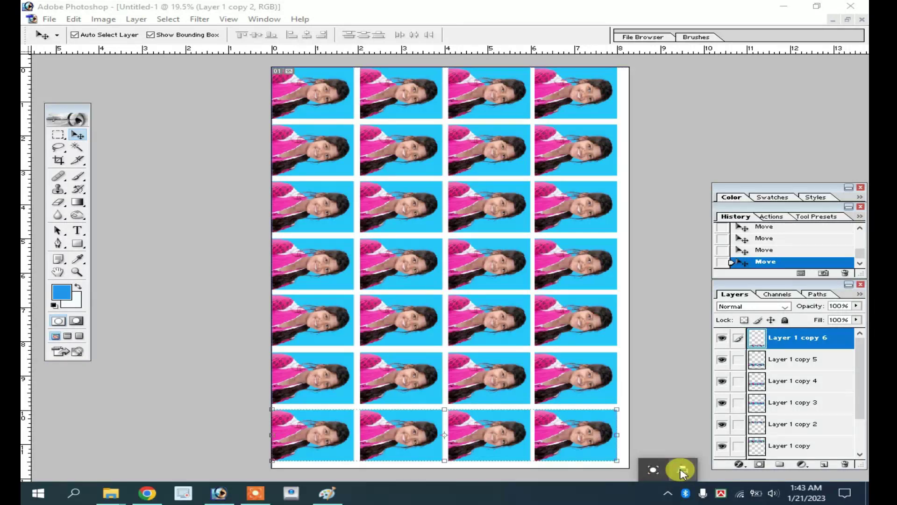
double_click(683, 472)
right_click(101, 109)
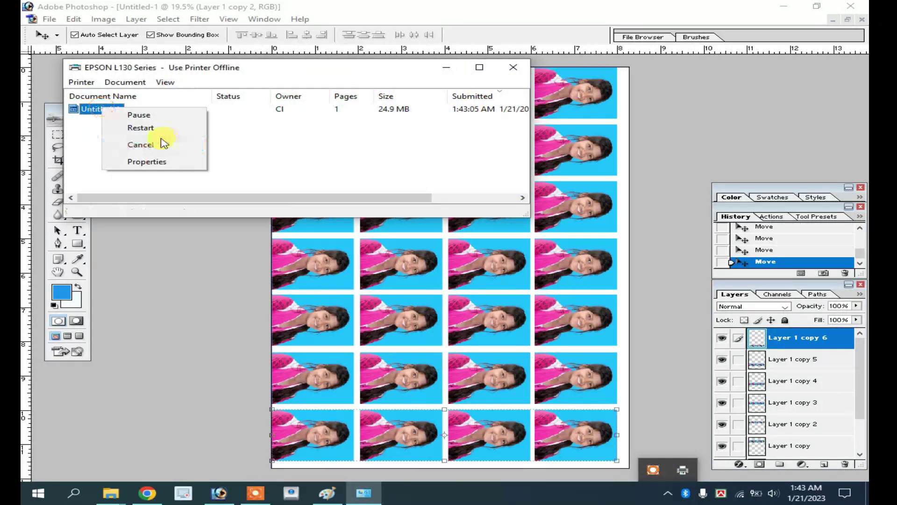
left_click(164, 148)
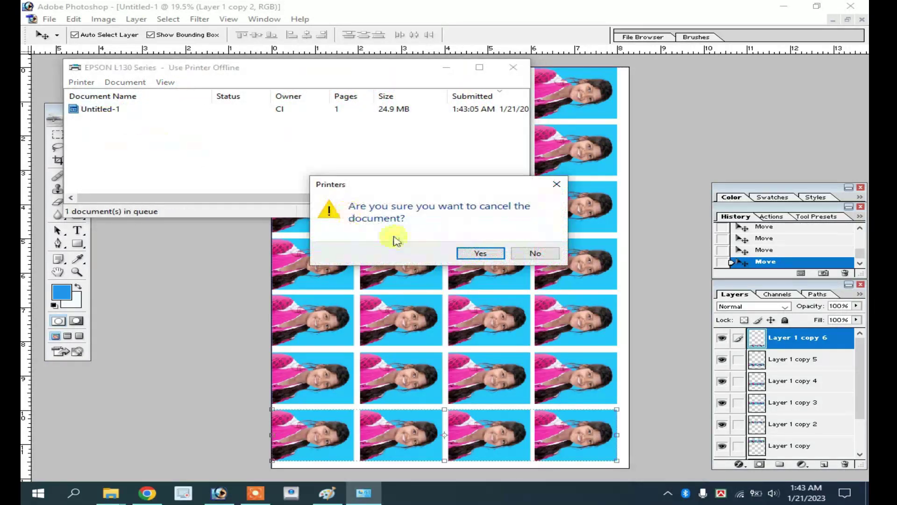
left_click(474, 253)
left_click(446, 68)
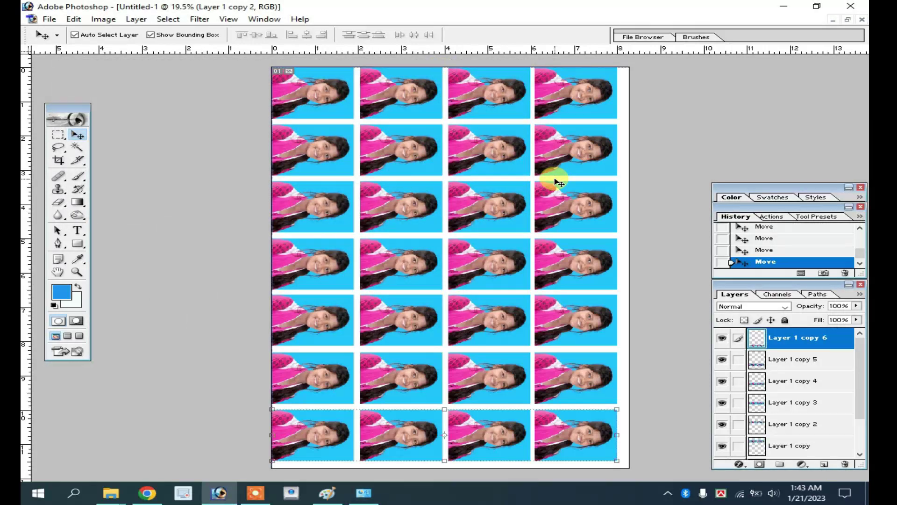